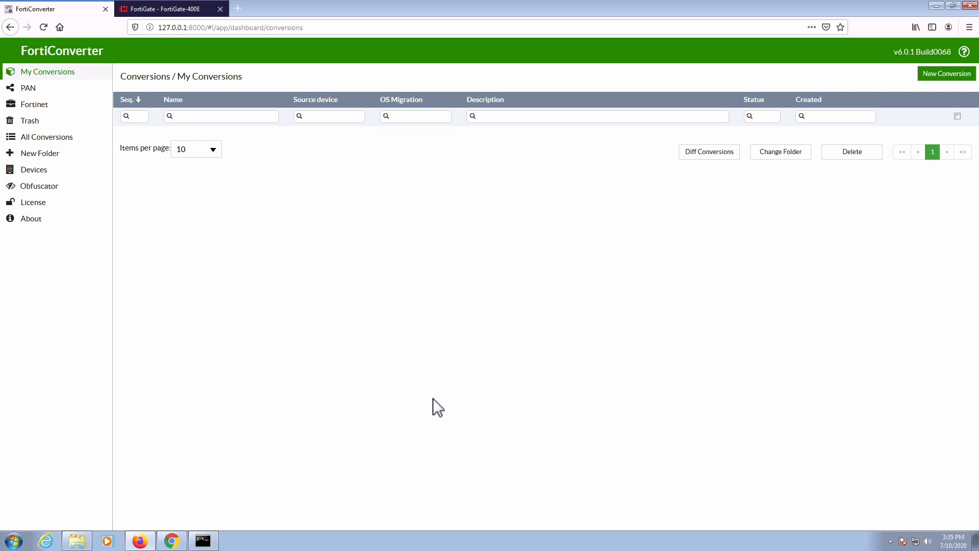
# Inspect the Palo Alto configuration in the running-config-pan XML file from the Downloads folder, and close it
pyautogui.click(77, 540)
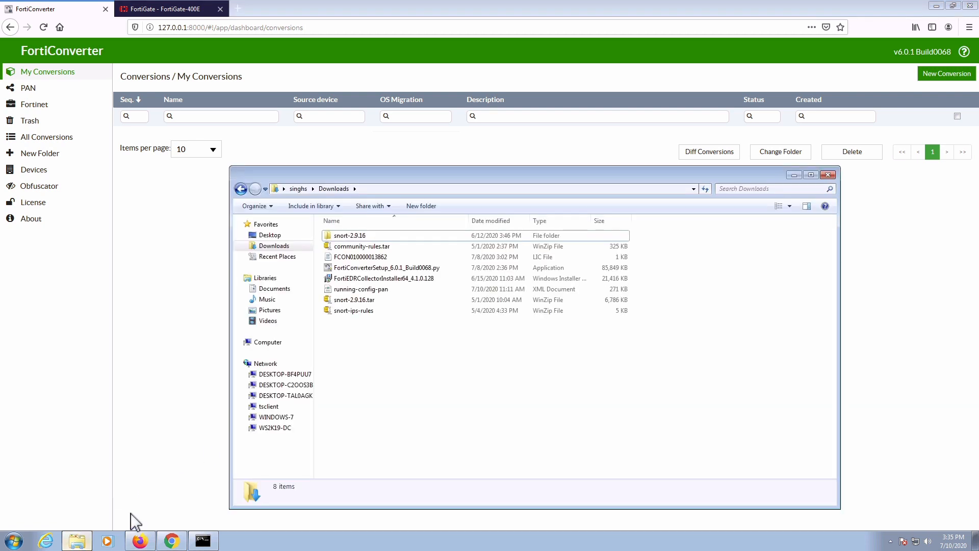
pyautogui.doubleClick(360, 289)
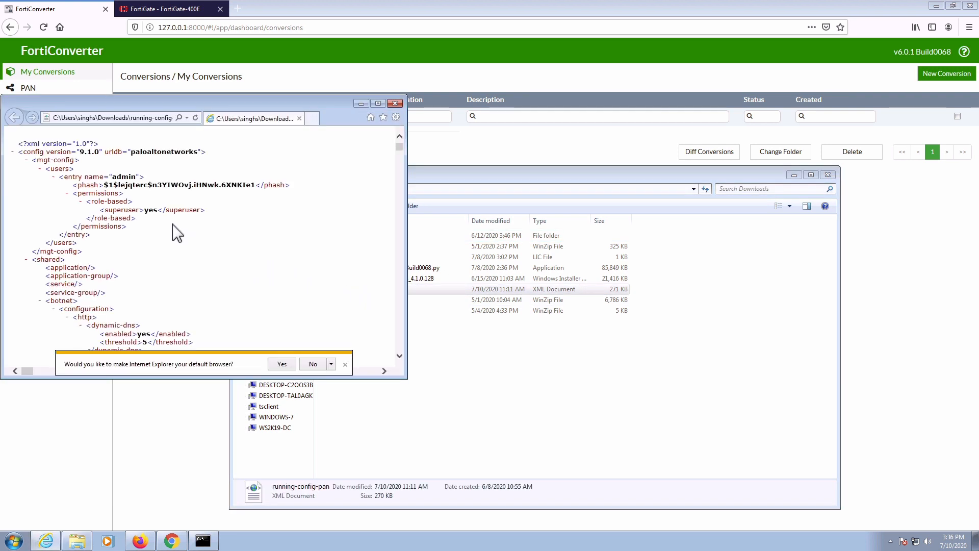
pyautogui.scroll(-3, 147, 173)
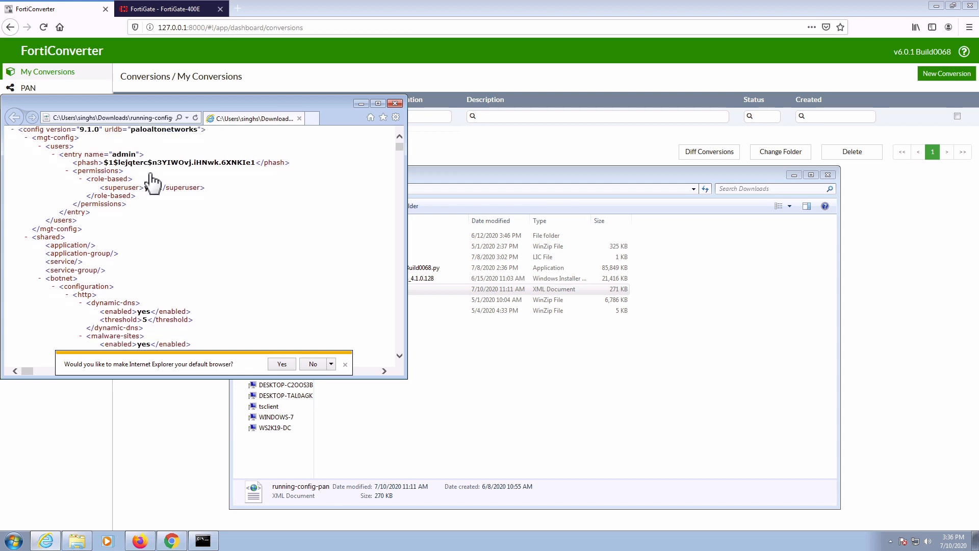
pyautogui.scroll(-4, 147, 173)
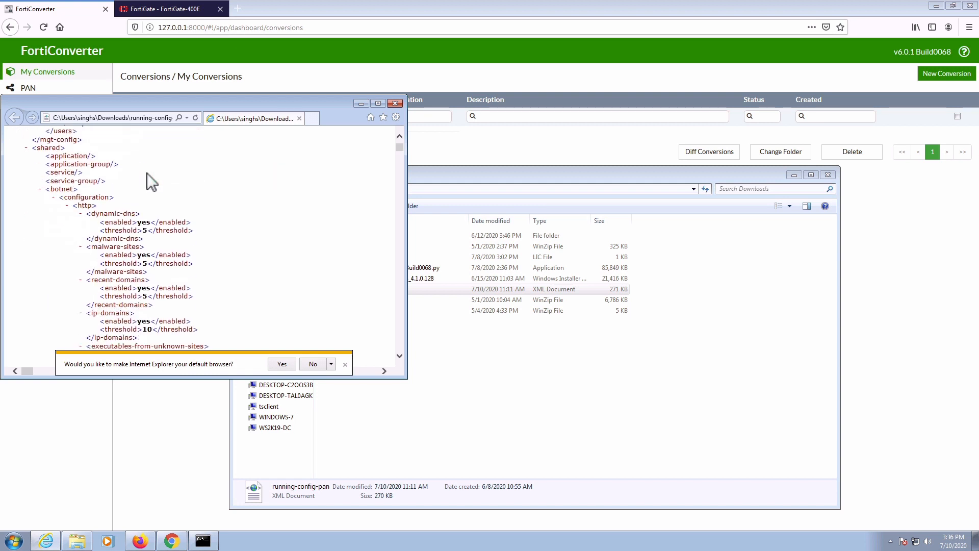
pyautogui.scroll(-8, 147, 173)
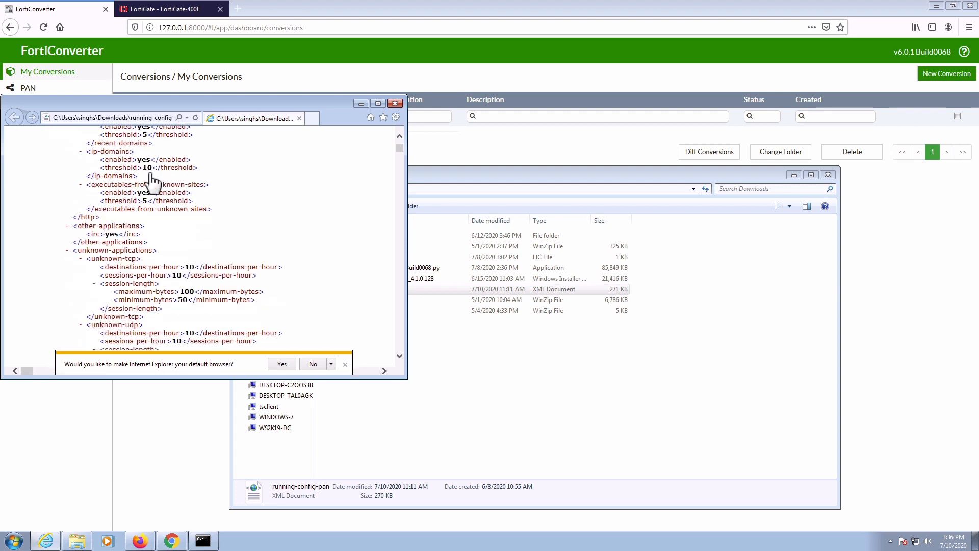
pyautogui.scroll(-1, 147, 175)
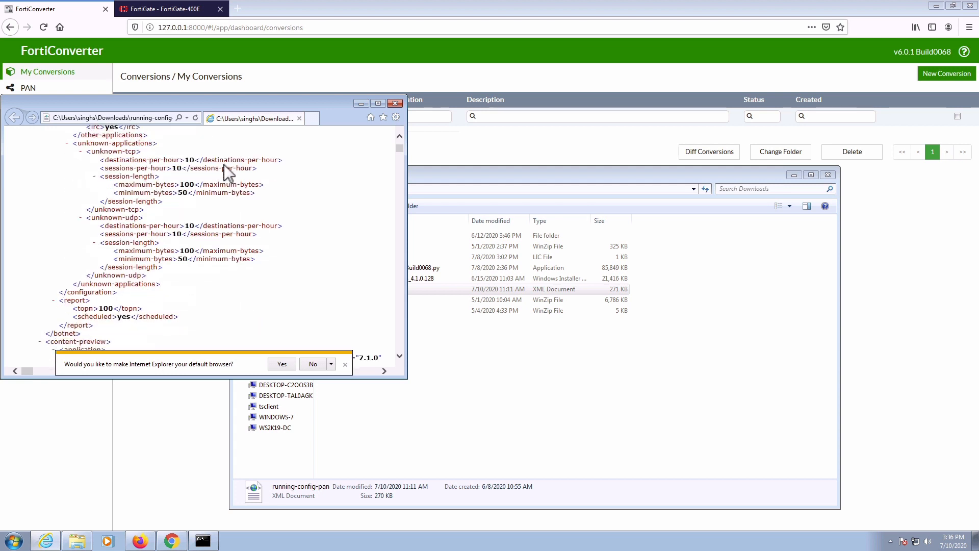
pyautogui.click(395, 103)
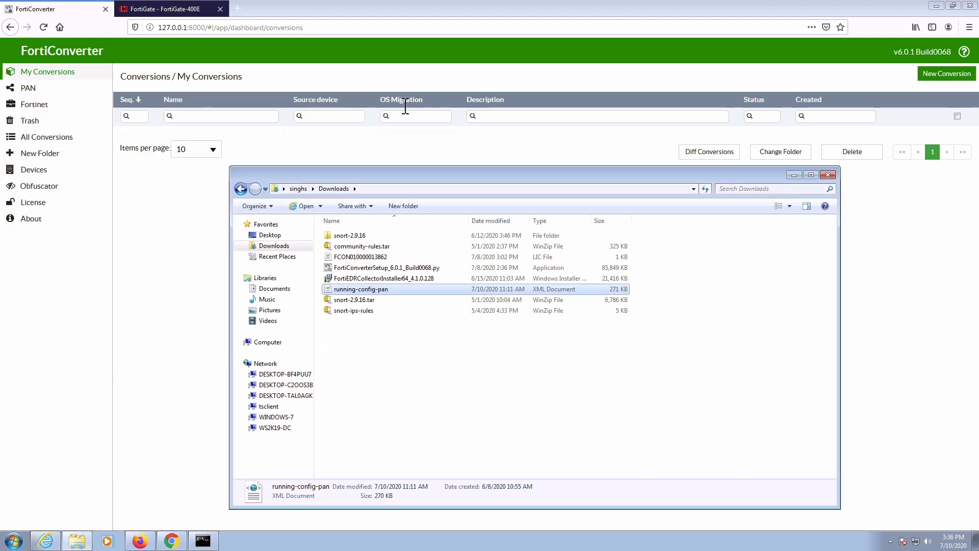
# Create a new conversion named pan-to-fortigate-config with Palo Alto as the vendor
pyautogui.click(944, 74)
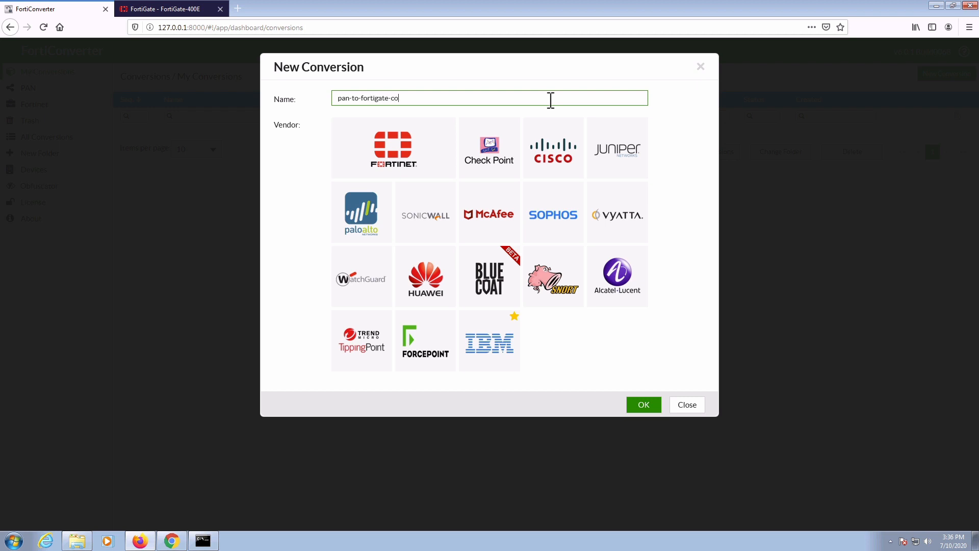
pyautogui.write('pan-to-fortigate-config')
pyautogui.click(373, 228)
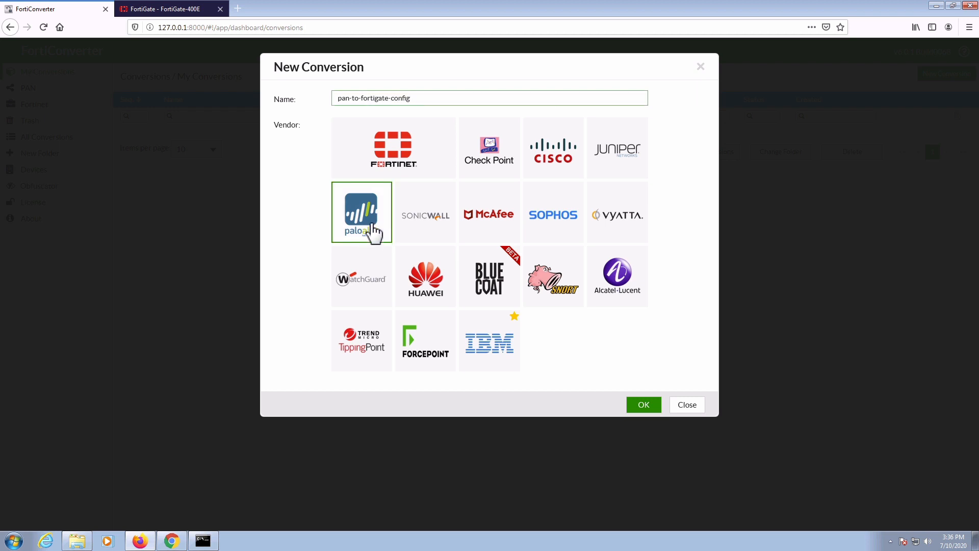
pyautogui.click(643, 405)
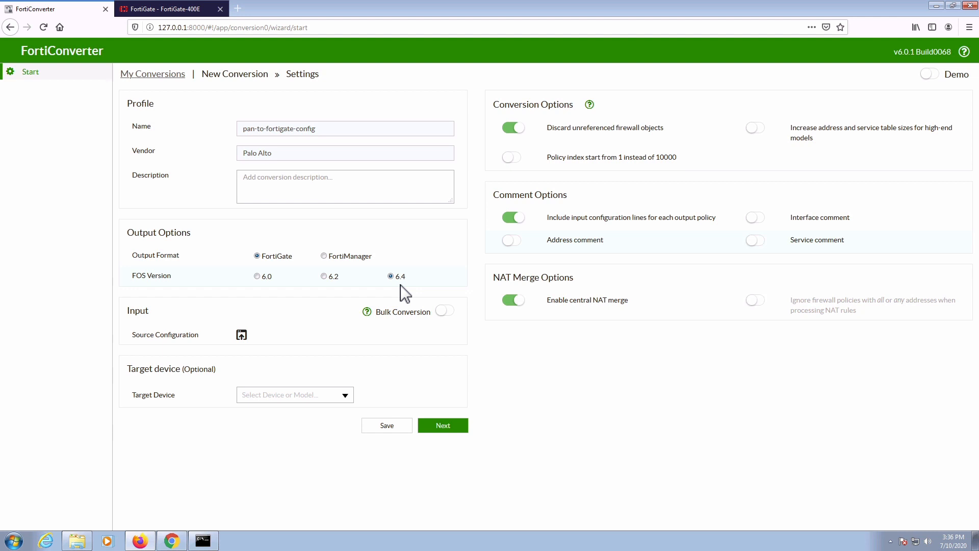
# Upload the running-config-pan file as the conversion's source configuration
pyautogui.click(241, 335)
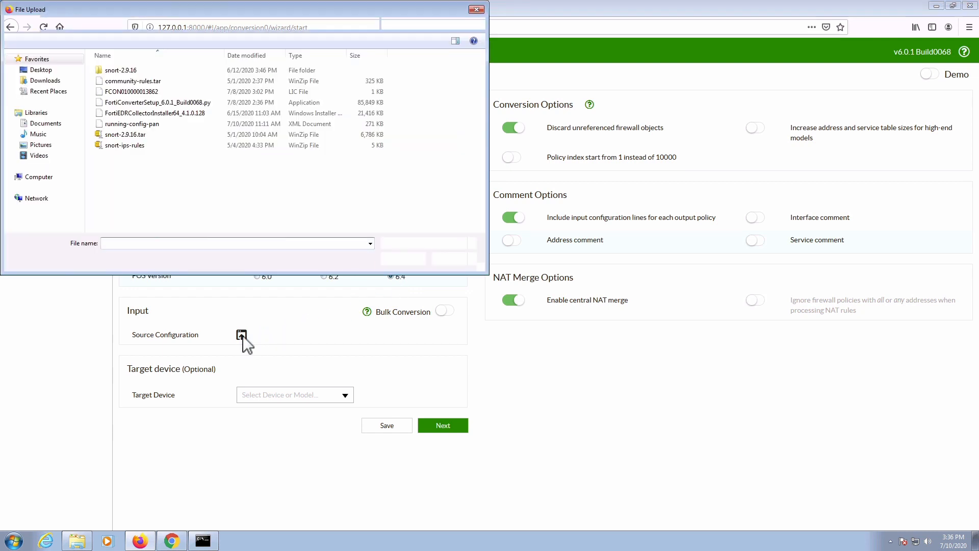
pyautogui.click(140, 124)
pyautogui.click(399, 258)
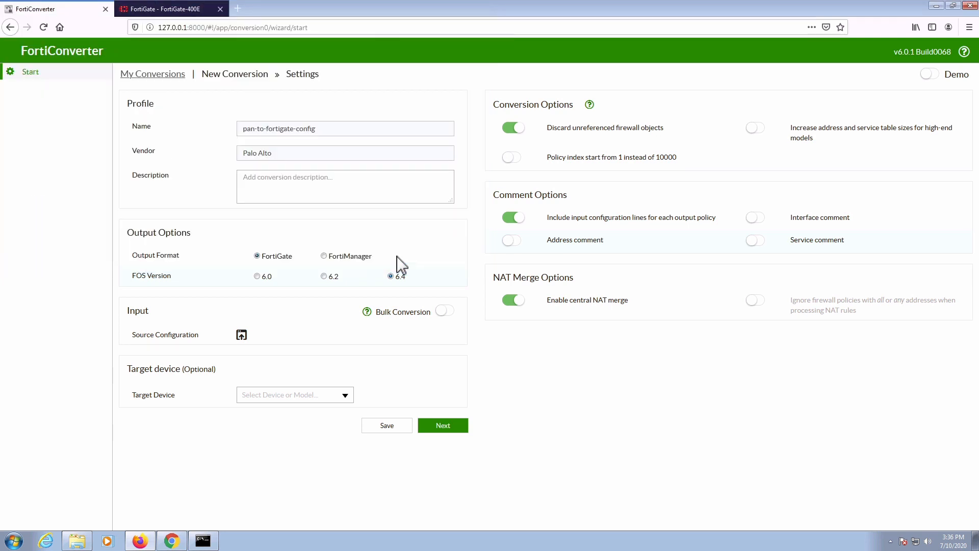
# Set the conversion's target device to FortiGate 400E/401E
pyautogui.click(347, 403)
pyautogui.scroll(-3, 312, 459)
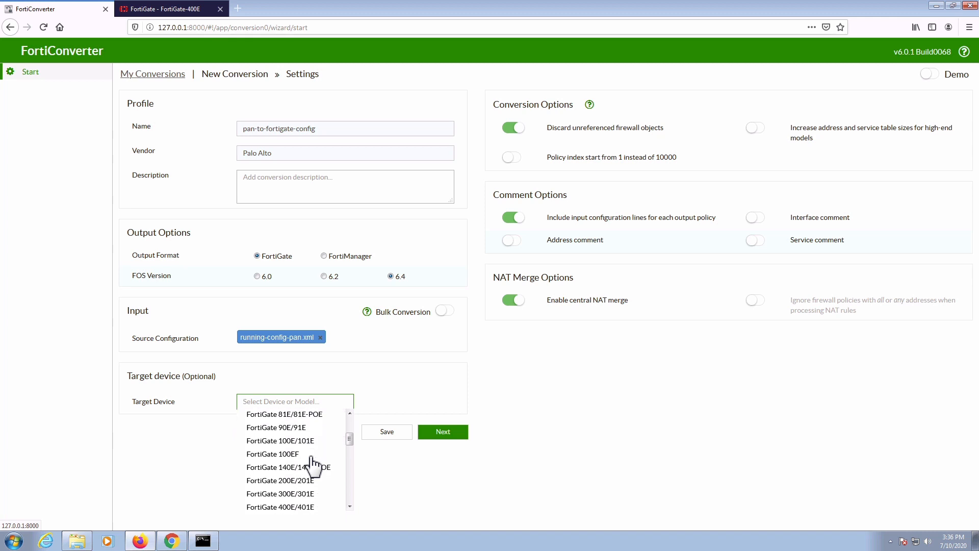
pyautogui.scroll(-2, 312, 465)
pyautogui.click(307, 490)
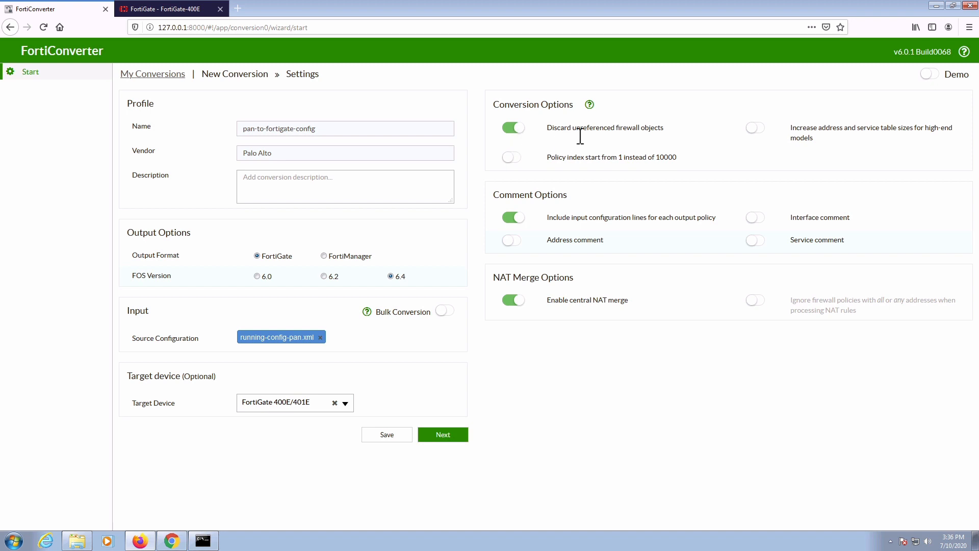
# Disable discarding of unreferenced firewall objects, enable policy indexing from 1 instead of 10000, and submit the conversion settings
pyautogui.click(514, 131)
pyautogui.click(516, 159)
pyautogui.click(463, 436)
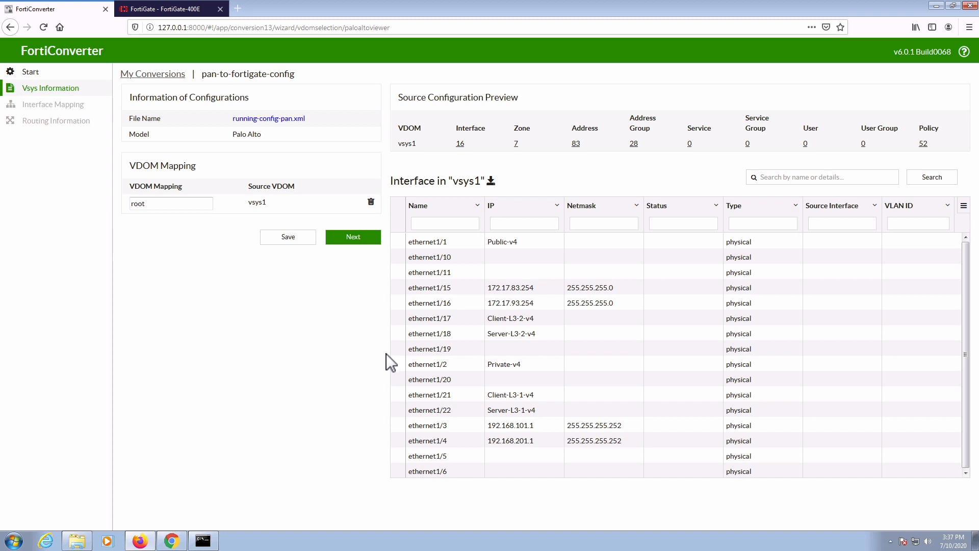
# Accept the vsys1-to-root VDOM mapping, and map source interfaces ethernet1/1 to port1 and ethernet1/10 to port10
pyautogui.click(364, 239)
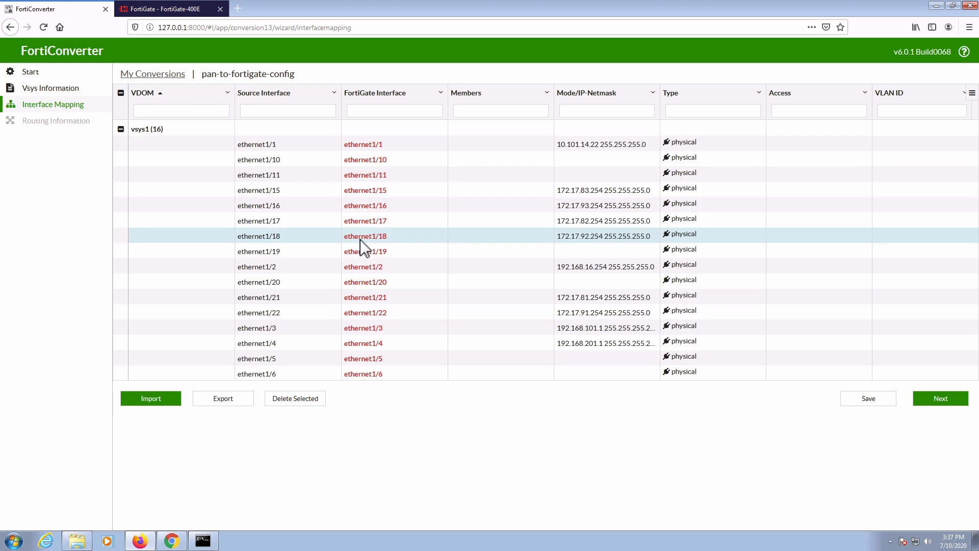
pyautogui.click(381, 145)
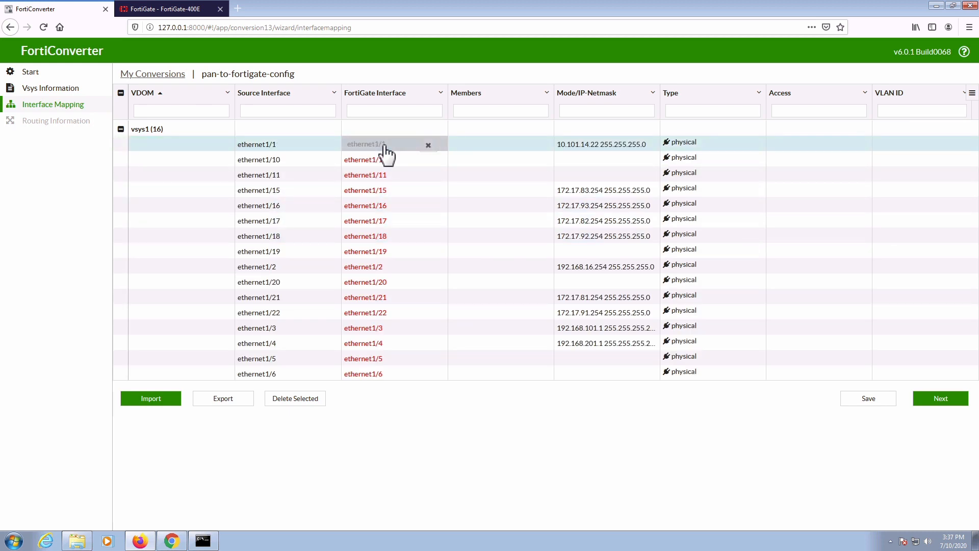
pyautogui.click(442, 143)
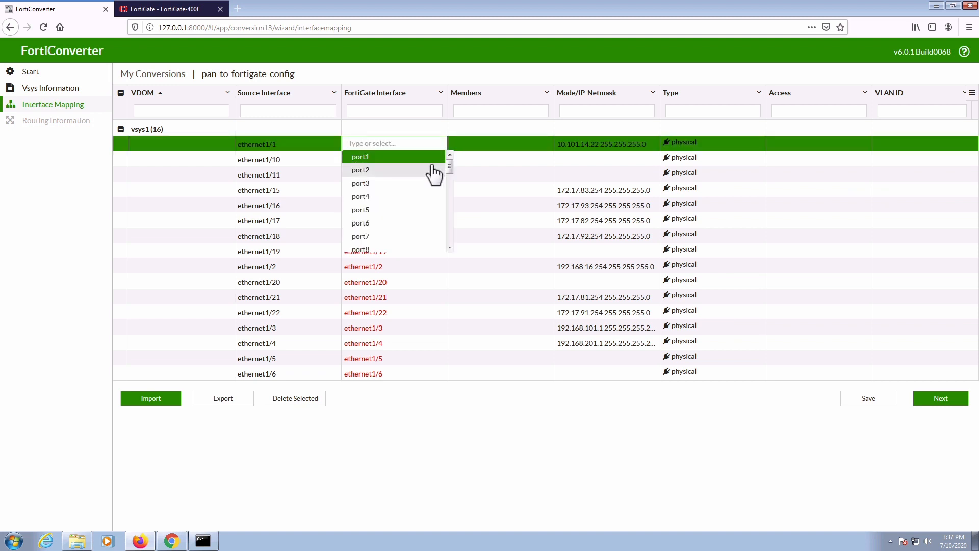
pyautogui.click(388, 157)
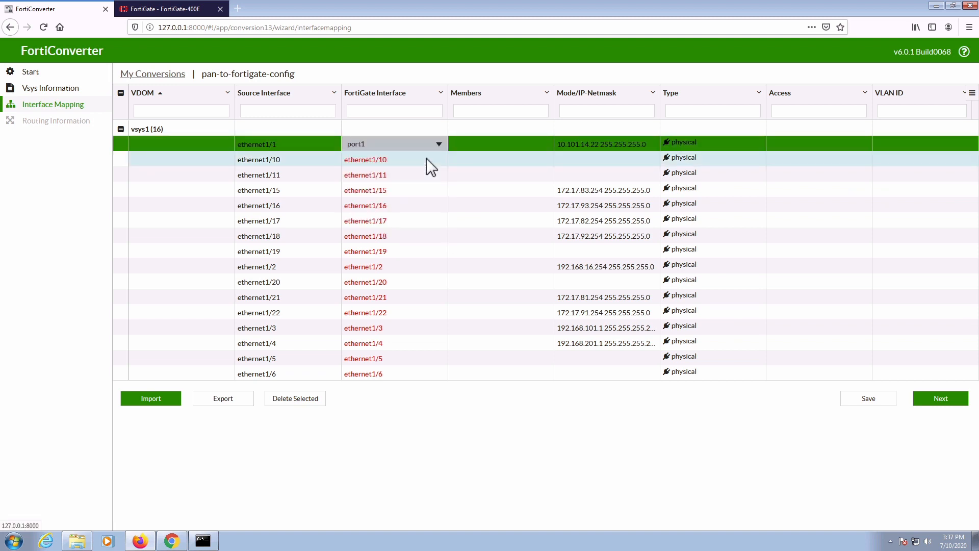
pyautogui.click(423, 160)
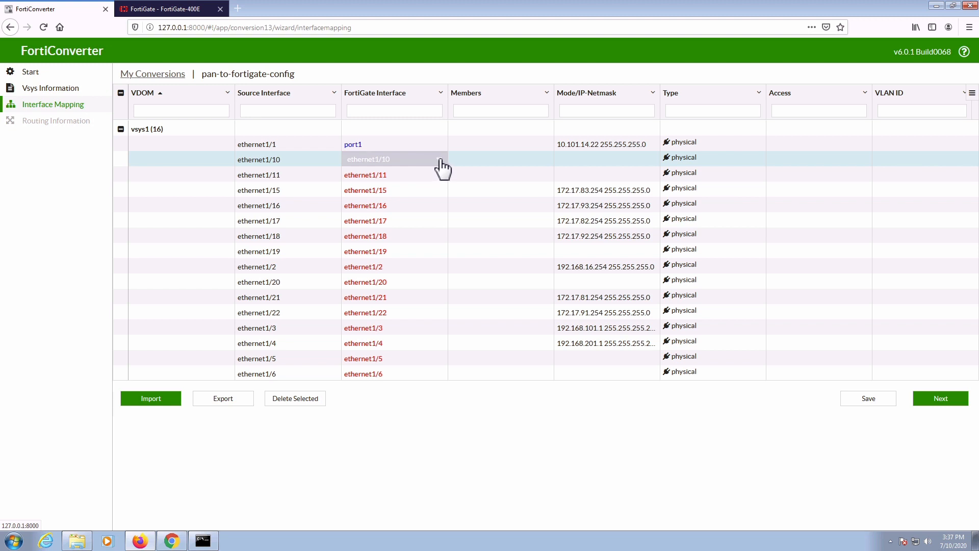
pyautogui.click(442, 161)
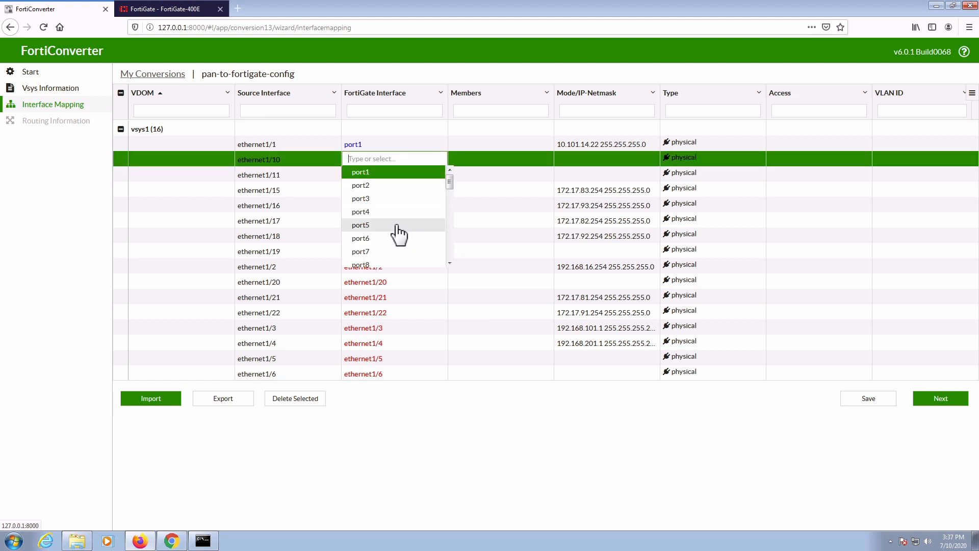
pyautogui.scroll(-2, 394, 257)
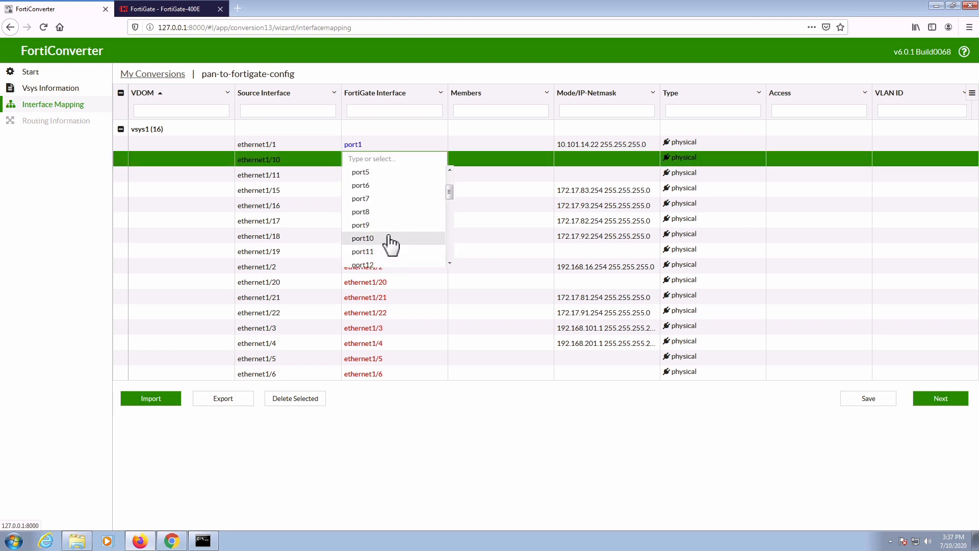
pyautogui.click(388, 237)
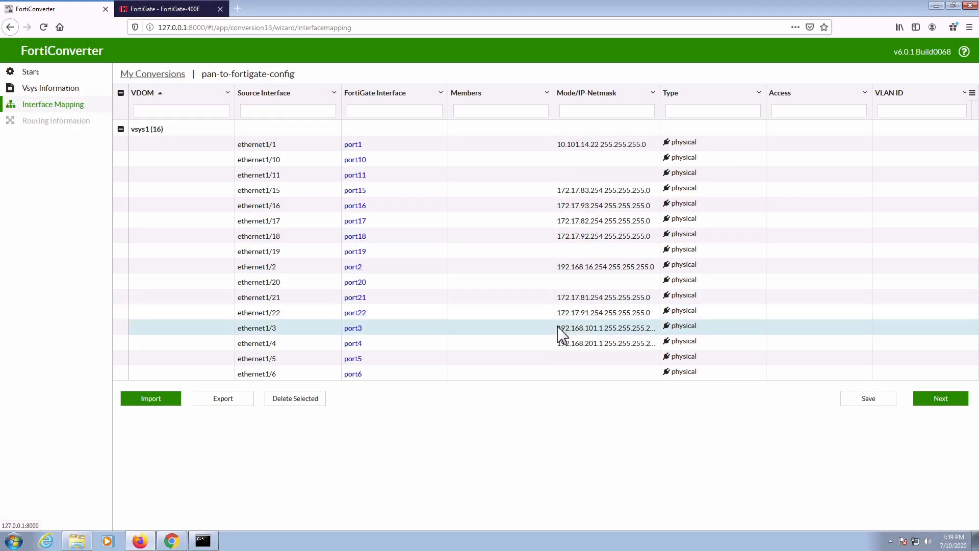
# Accept the interface mapping and the static routes to complete the conversion
pyautogui.click(942, 398)
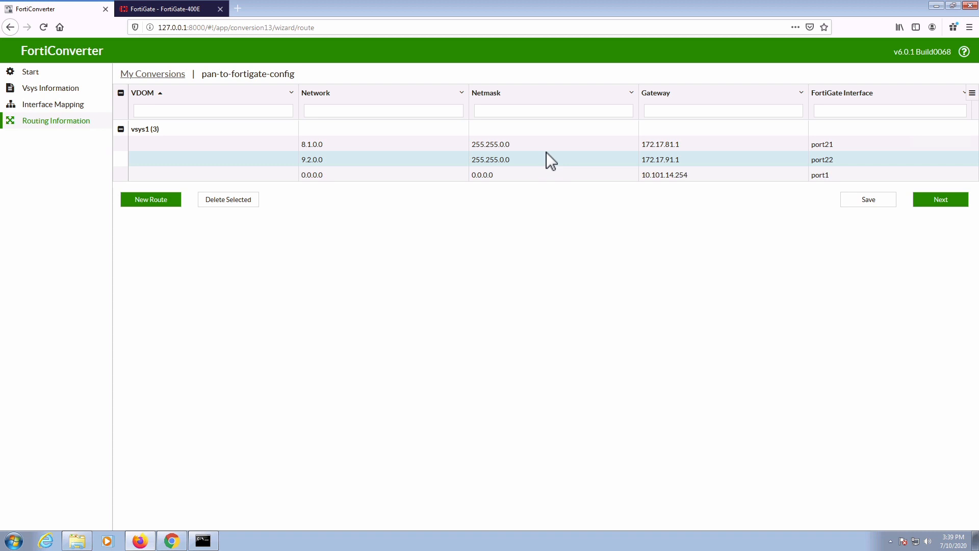
pyautogui.click(928, 203)
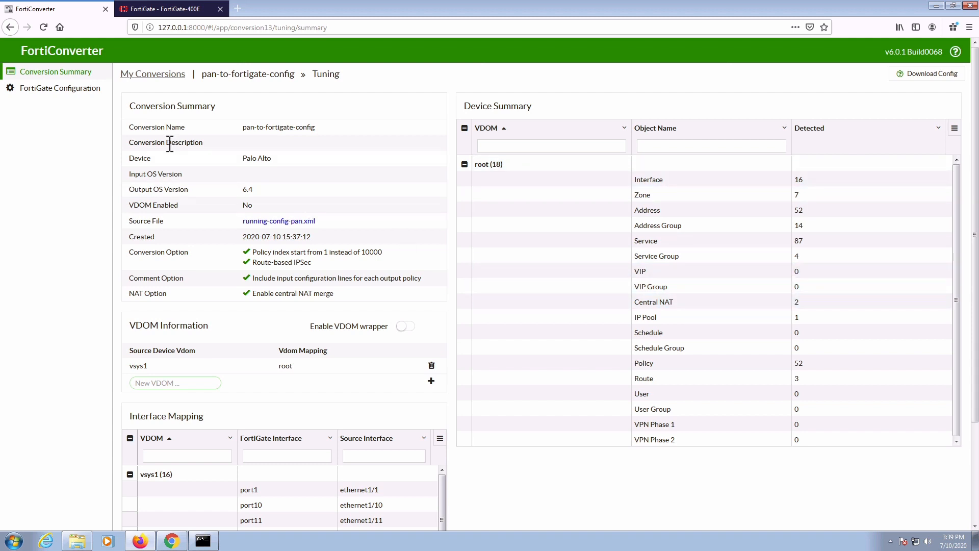
# Review the converted FortiGate interfaces, addresses, address groups, IP pools and firewall policies
pyautogui.click(91, 97)
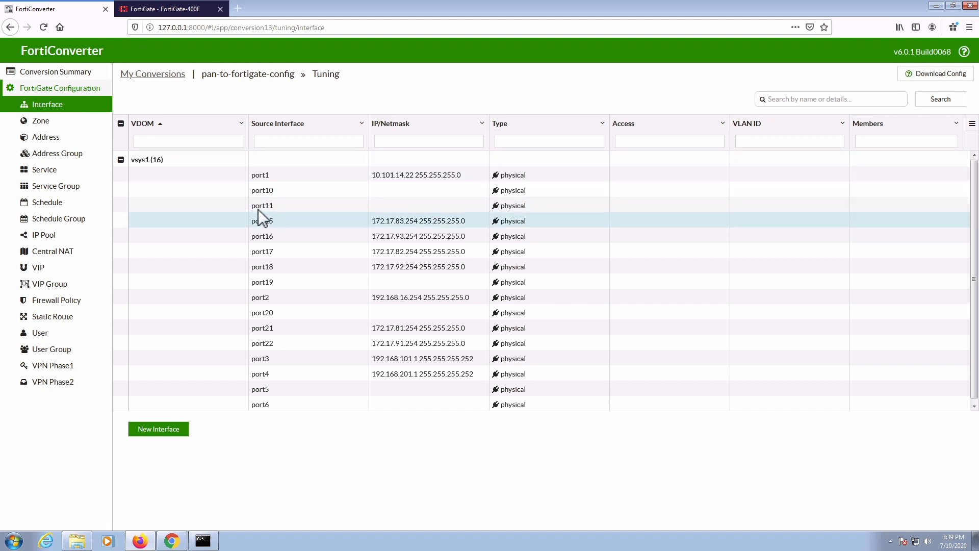
pyautogui.click(73, 139)
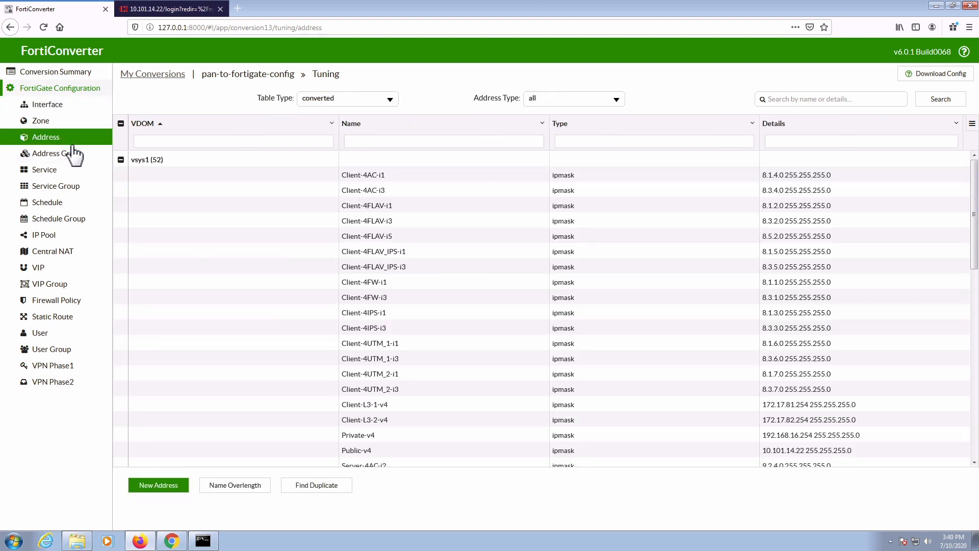
pyautogui.click(72, 159)
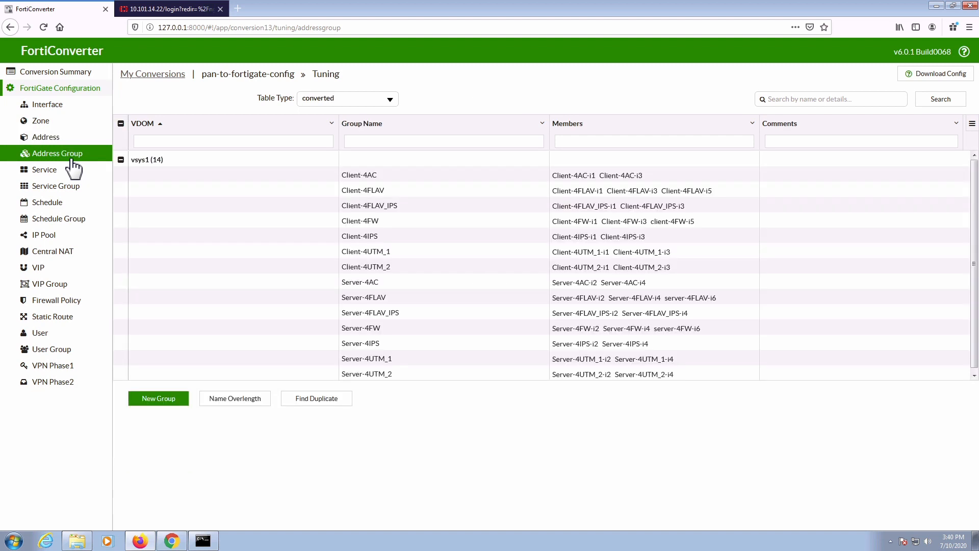
pyautogui.click(71, 239)
pyautogui.click(59, 301)
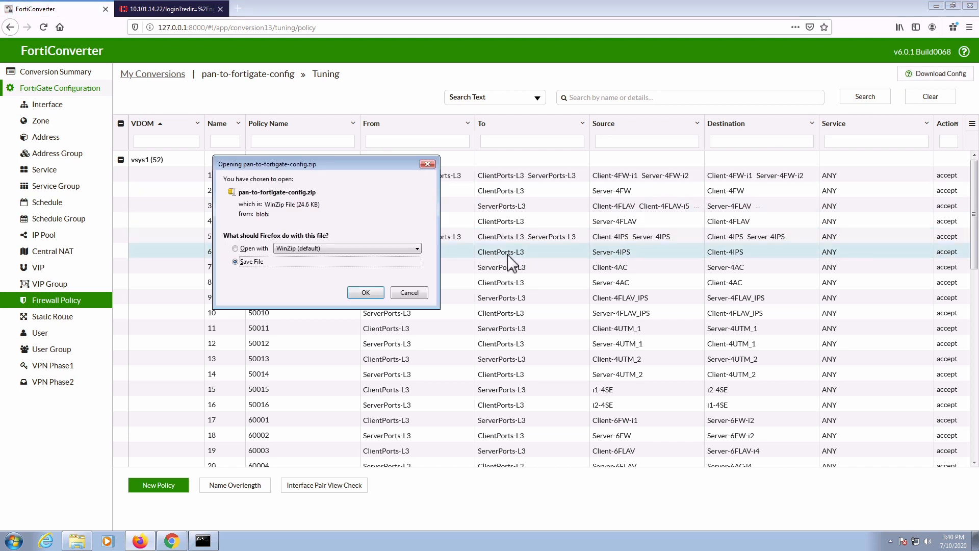
# Save the converted configuration as pan-to-fortigate-config.zip and extract the archive directly into the Downloads folder
pyautogui.click(366, 292)
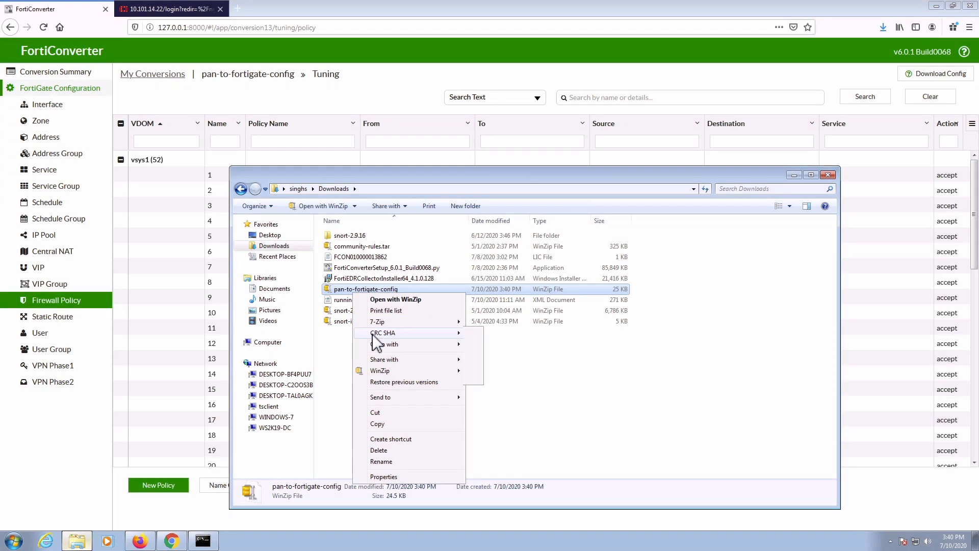
pyautogui.moveTo(402, 321)
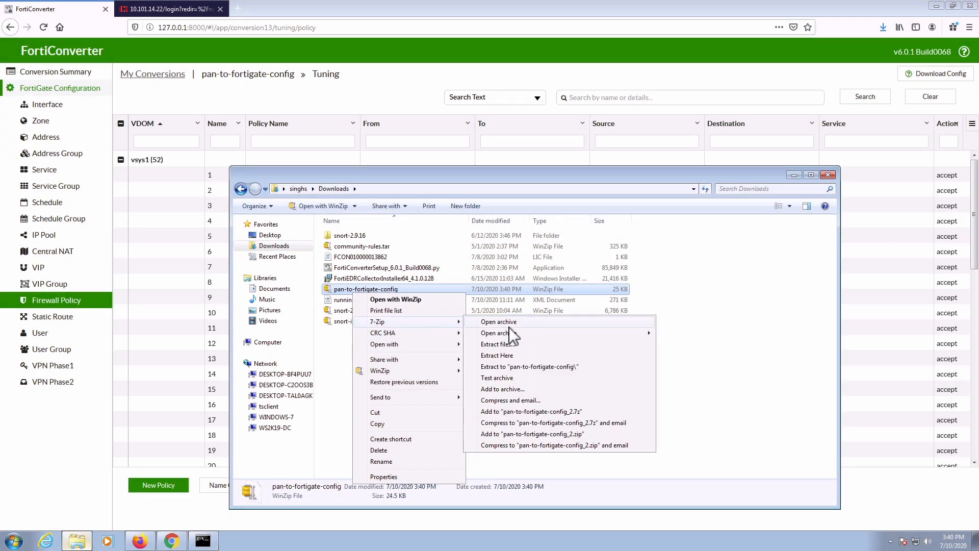
pyautogui.click(508, 354)
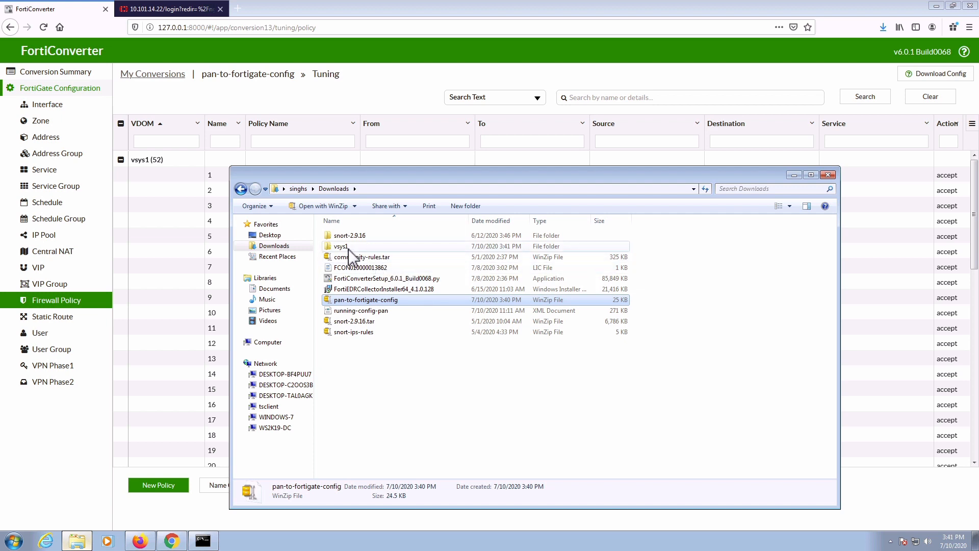
# Open the FGT folder inside the extracted vsys1 folder and select the config-all text file
pyautogui.doubleClick(348, 247)
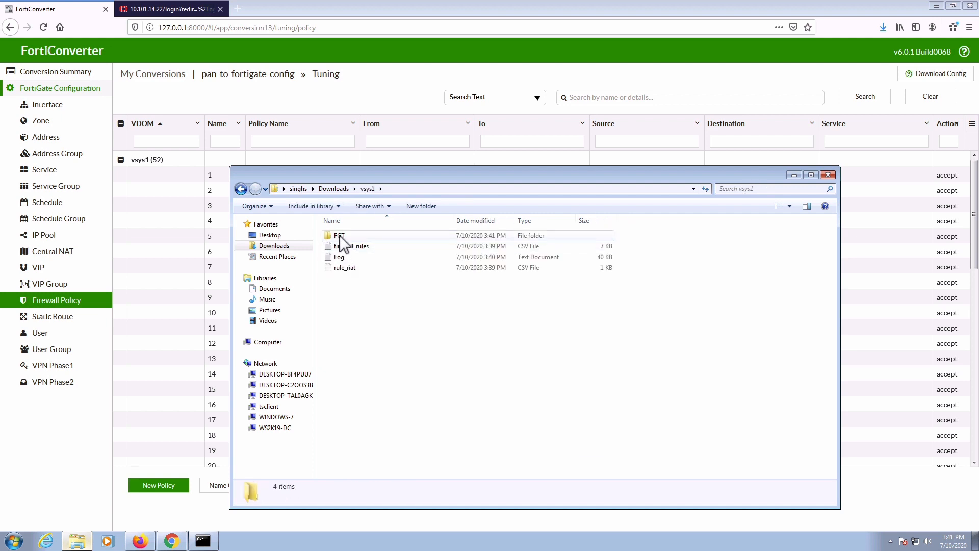
pyautogui.doubleClick(340, 236)
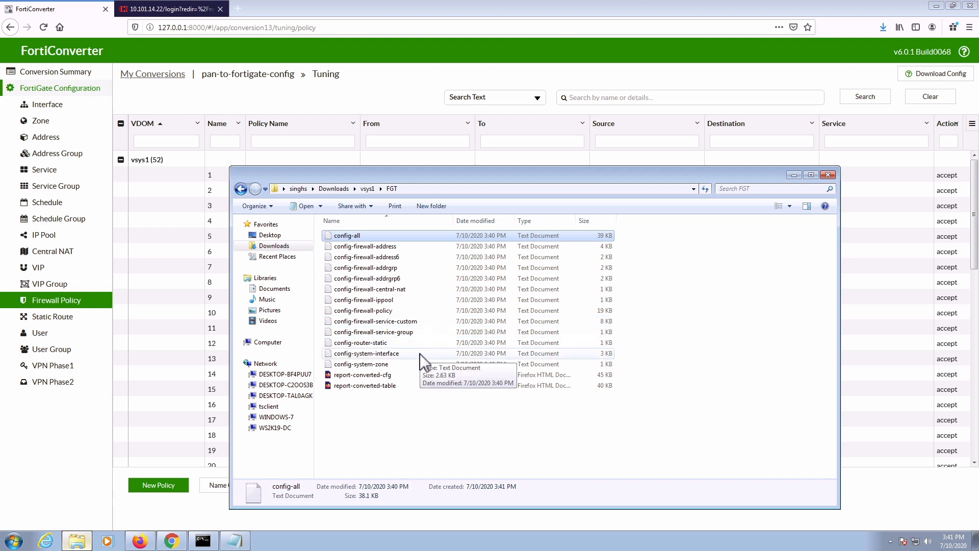
pyautogui.click(341, 236)
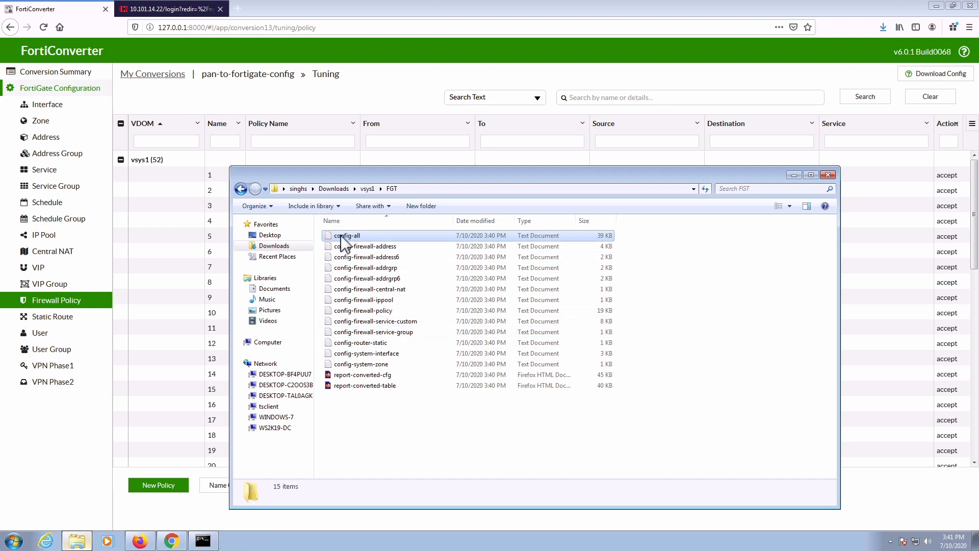
# Open the config-all text file and examine its header notes and converted interface settings
pyautogui.doubleClick(341, 238)
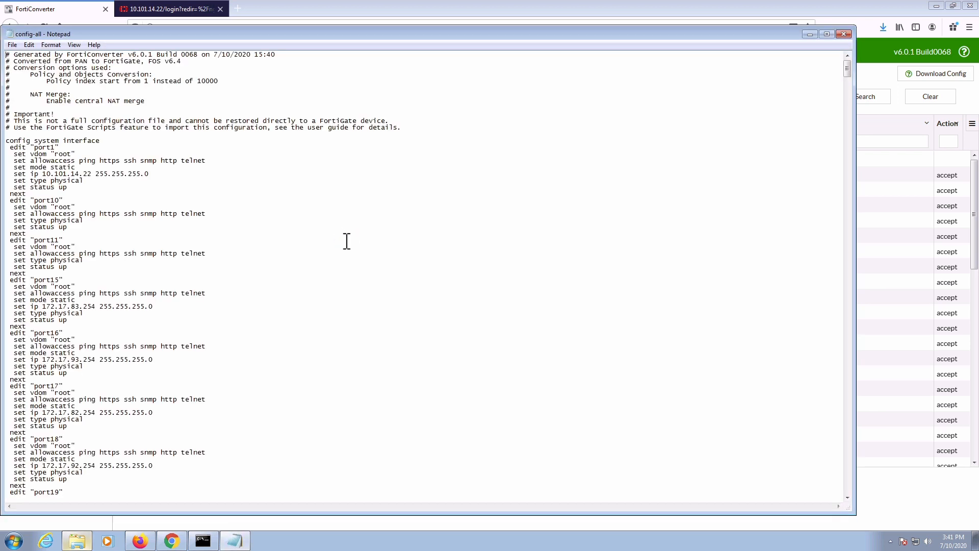
pyautogui.scroll(-5, 346, 250)
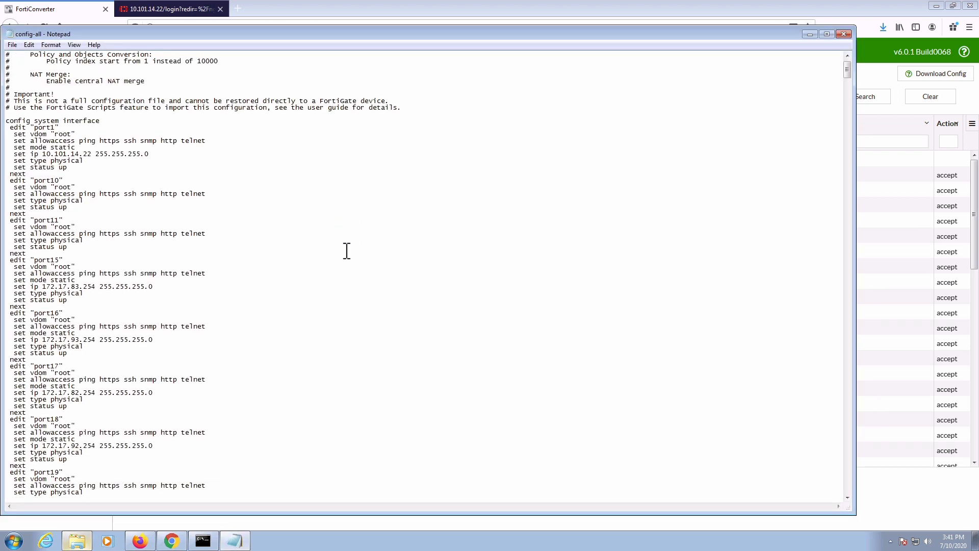
pyautogui.scroll(-7, 347, 251)
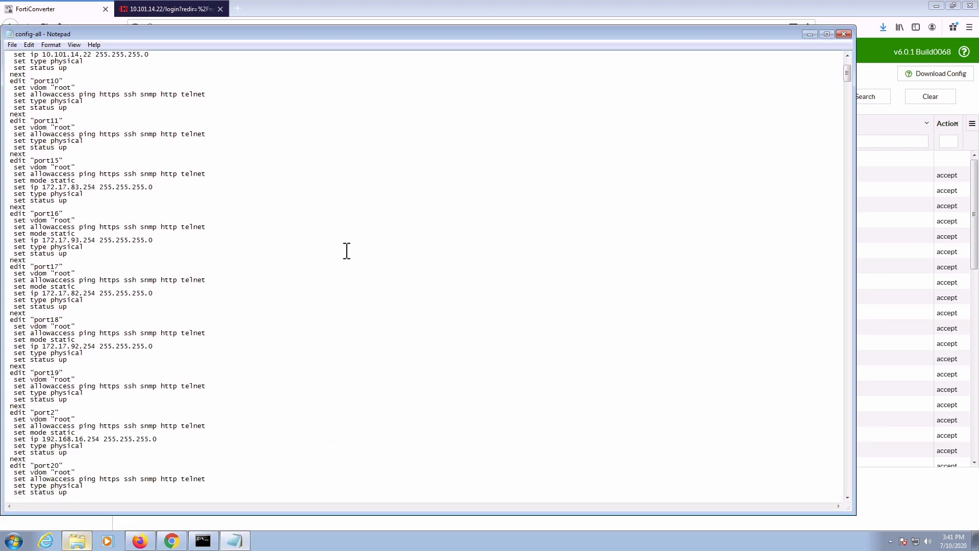
pyautogui.scroll(-4, 347, 251)
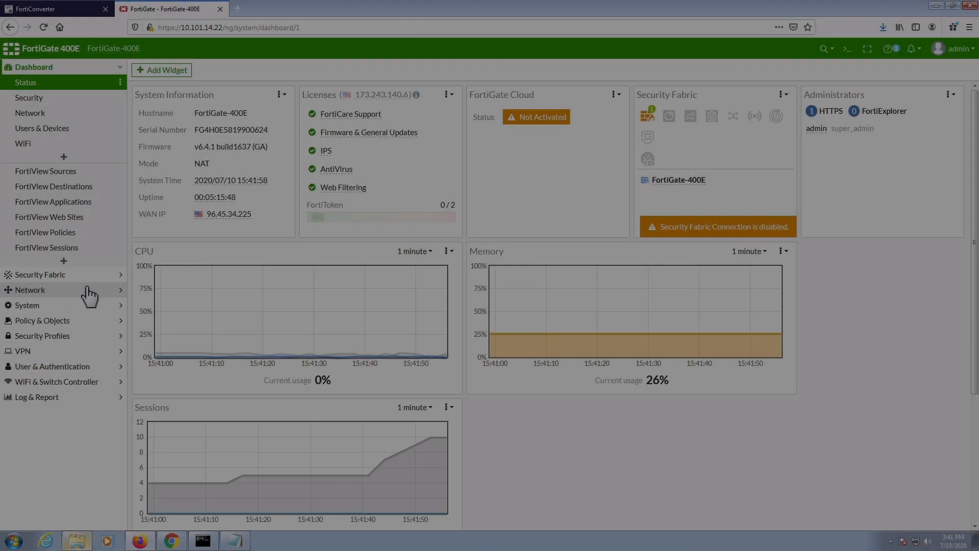
# Inspect the FortiGate 400E's network interfaces and expand the Virtual Wire Pair group
pyautogui.click(89, 295)
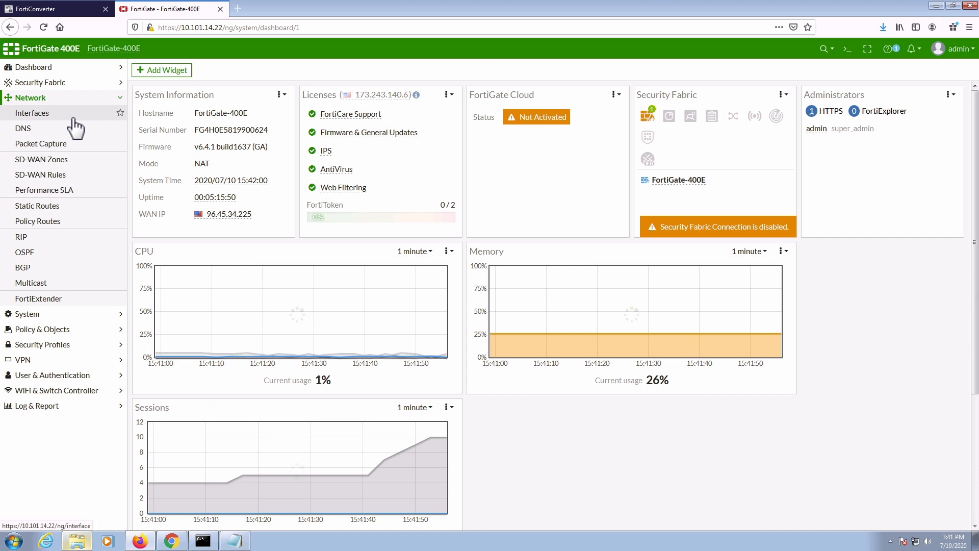
pyautogui.click(74, 119)
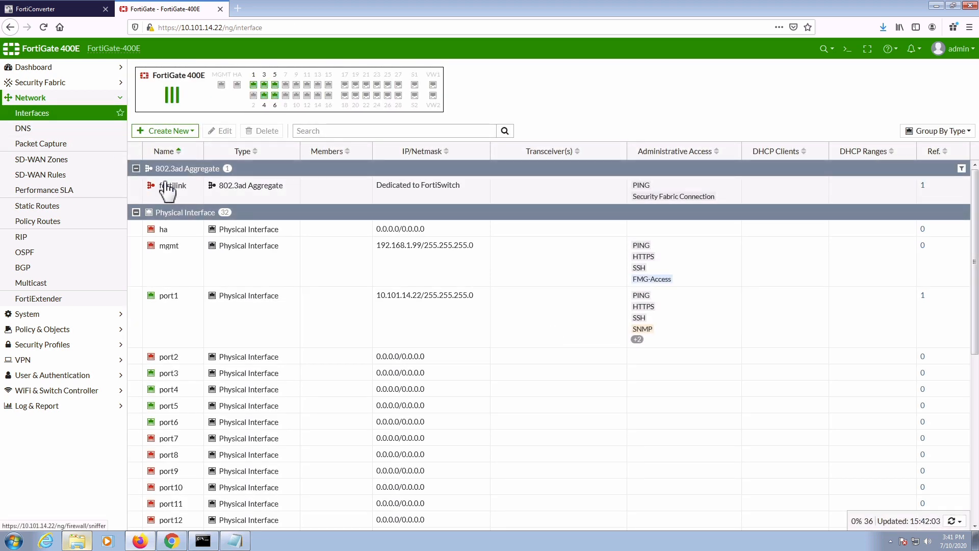
pyautogui.scroll(-6, 215, 302)
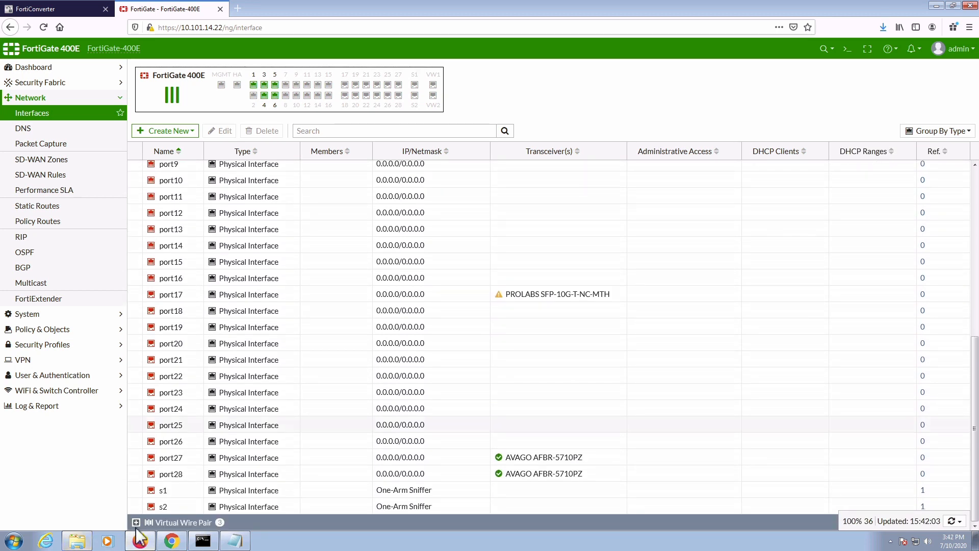
pyautogui.click(136, 522)
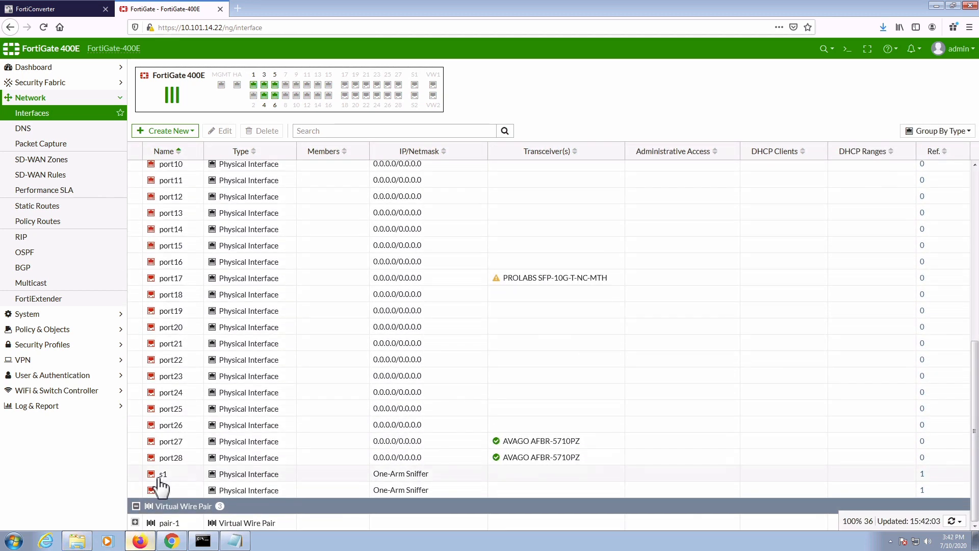
# Check the FortiGate's existing firewall policies, virtual wire pair policies and Central SNAT rules before importing
pyautogui.click(96, 329)
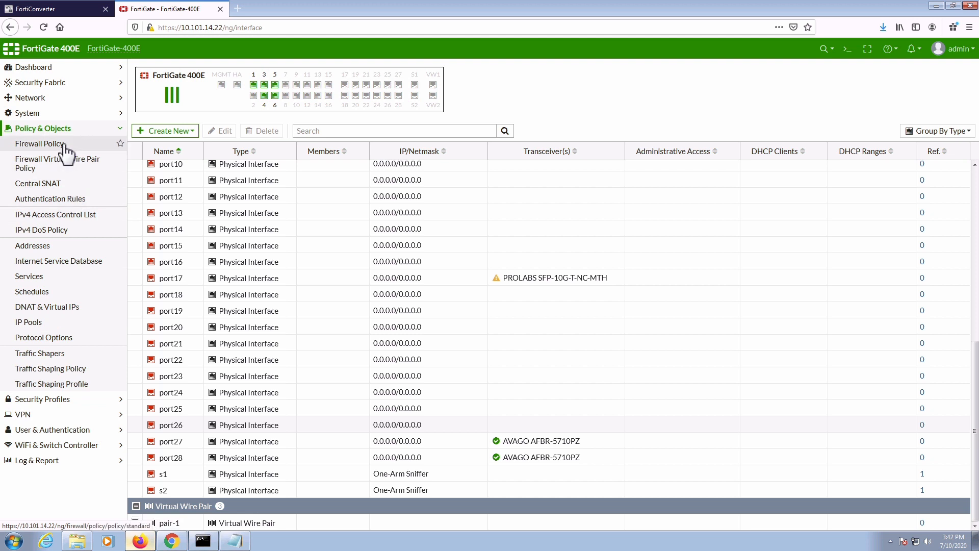
pyautogui.click(64, 145)
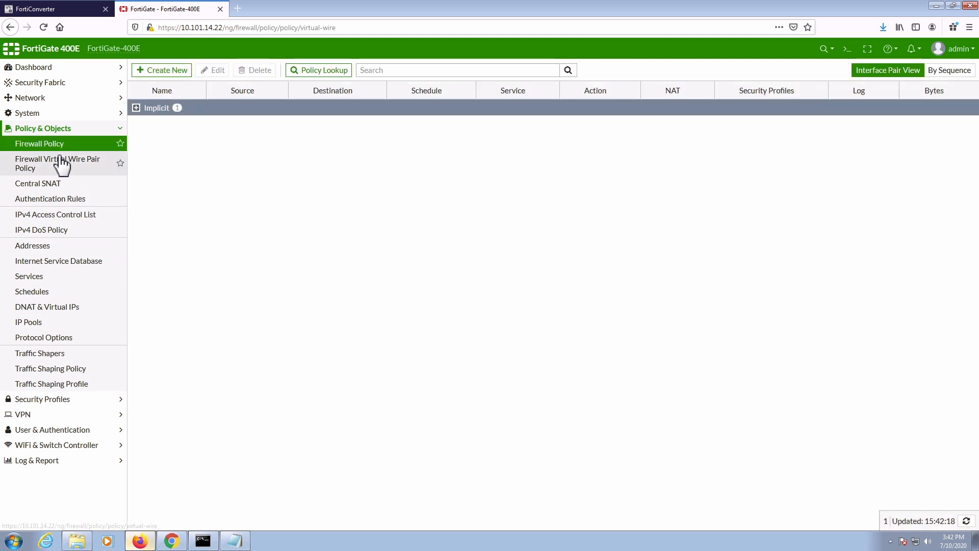
pyautogui.click(61, 162)
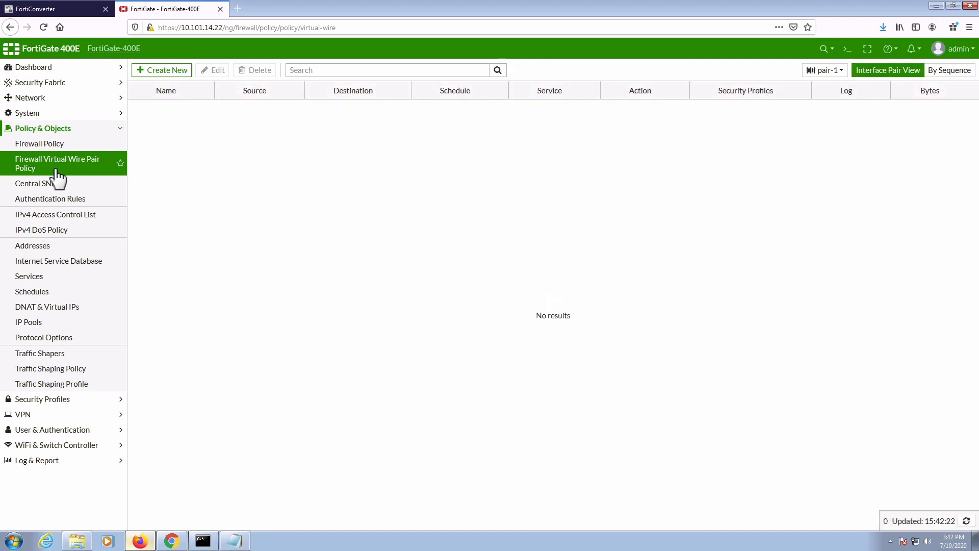
pyautogui.click(57, 182)
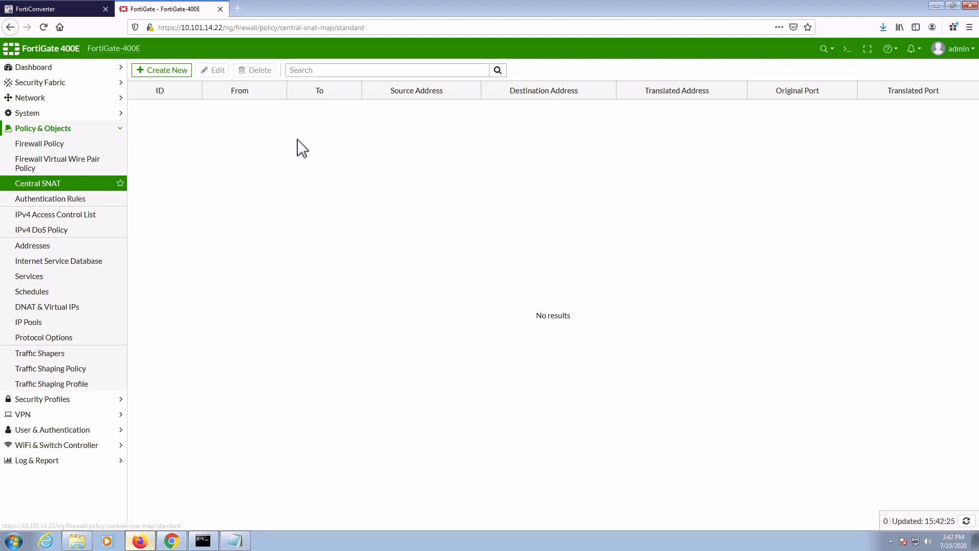
# Open the FortiGate's configuration scripts page and run diagnose debug cli 8 in the CLI console
pyautogui.click(958, 58)
pyautogui.moveTo(946, 110)
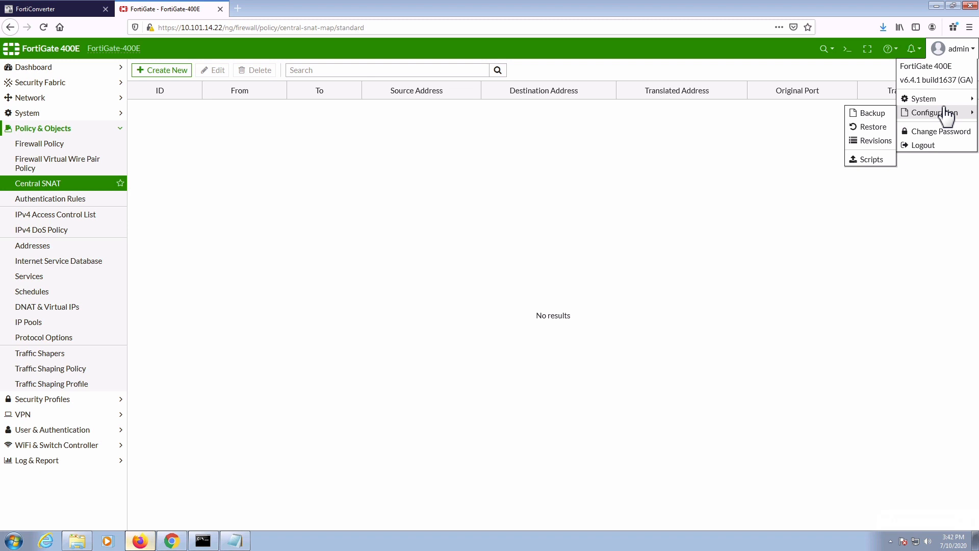
pyautogui.click(868, 160)
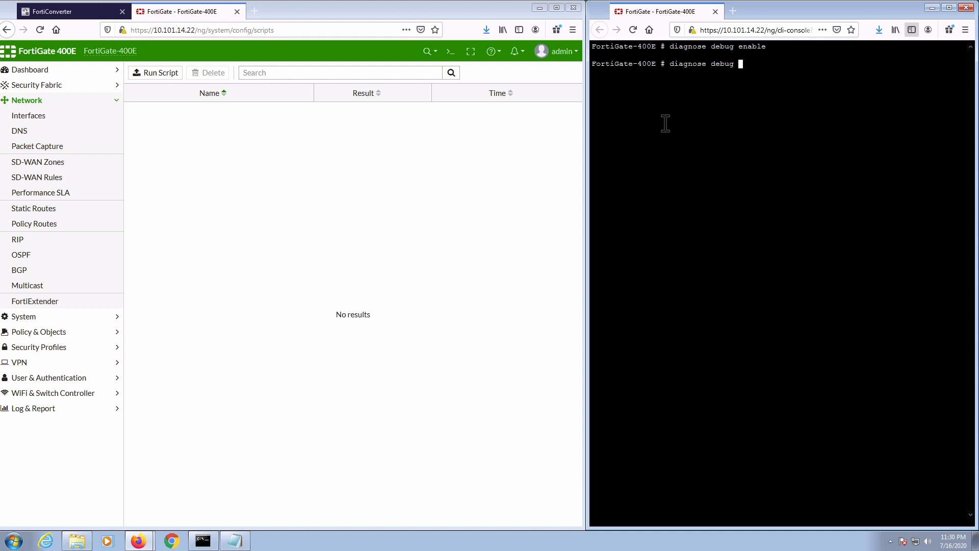
pyautogui.press('Return')
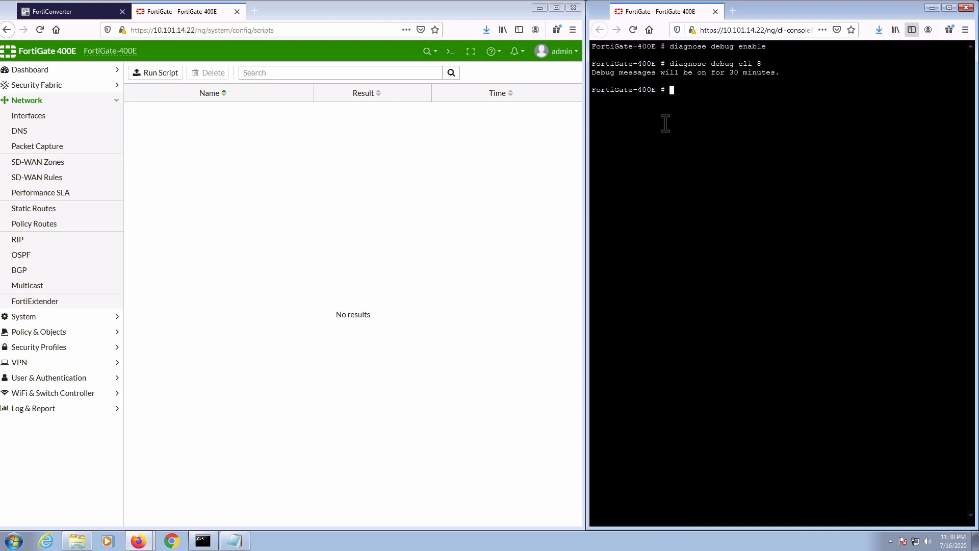
# Run the local script file config-all.txt from the FGT folder on the FortiGate
pyautogui.click(182, 76)
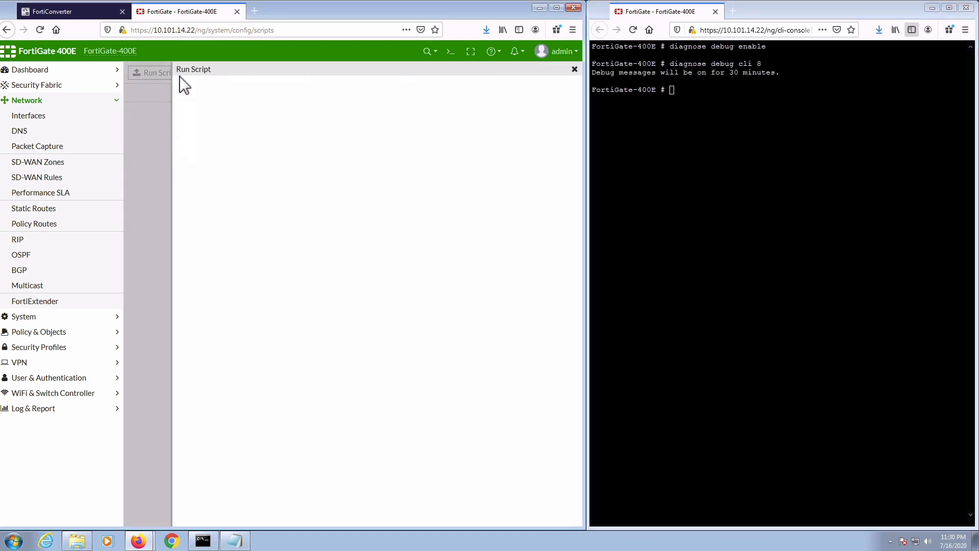
pyautogui.click(241, 112)
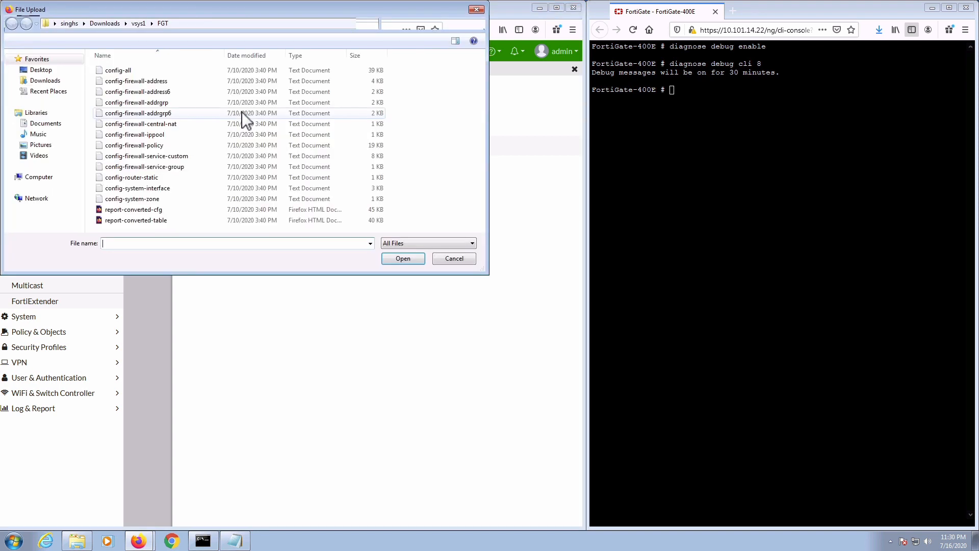
pyautogui.click(207, 73)
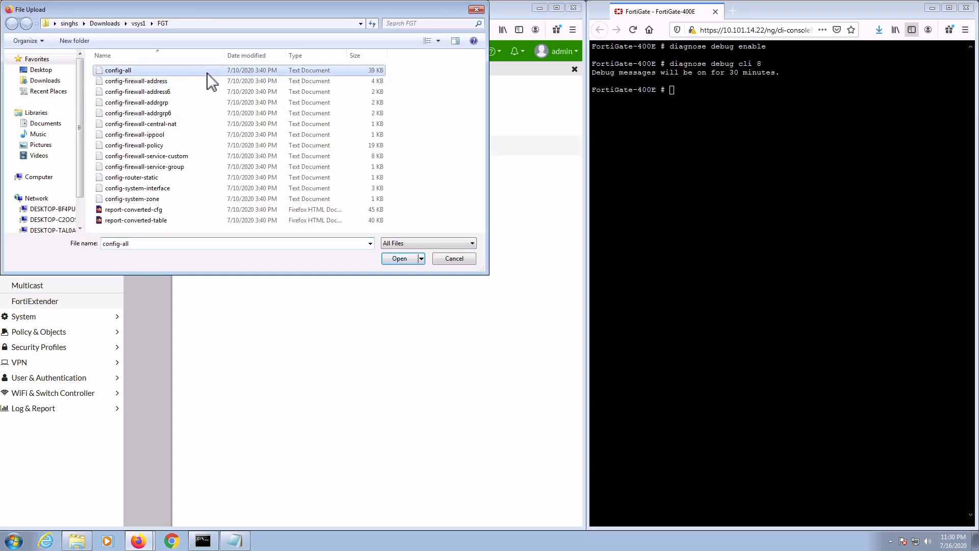
pyautogui.click(392, 260)
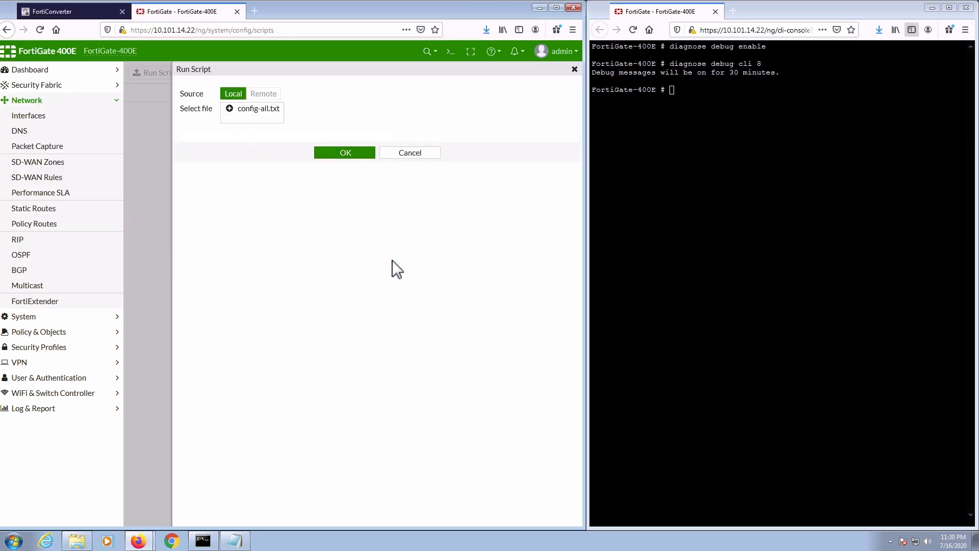
pyautogui.click(350, 153)
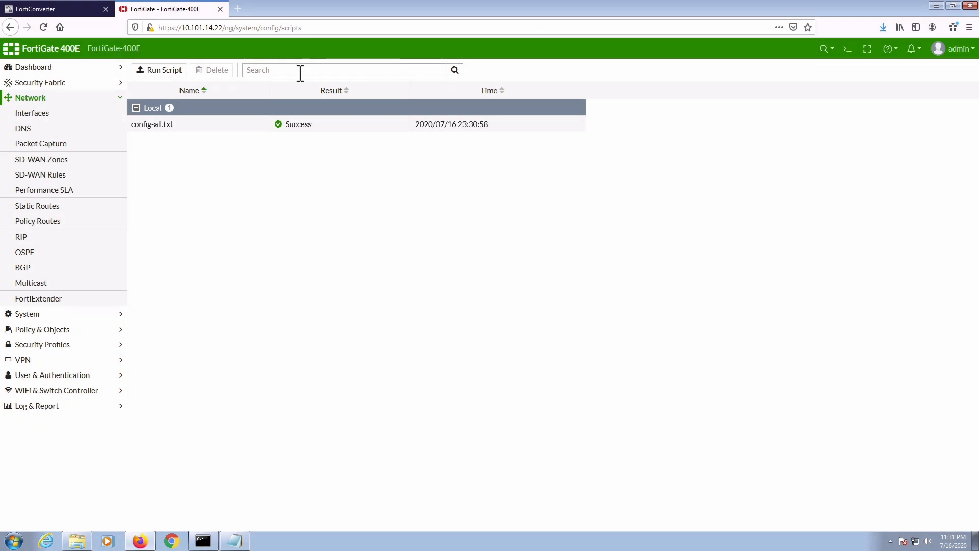
# Review the imported physical interfaces, their IP addresses and administrative access, and the zones with their member ports
pyautogui.click(65, 120)
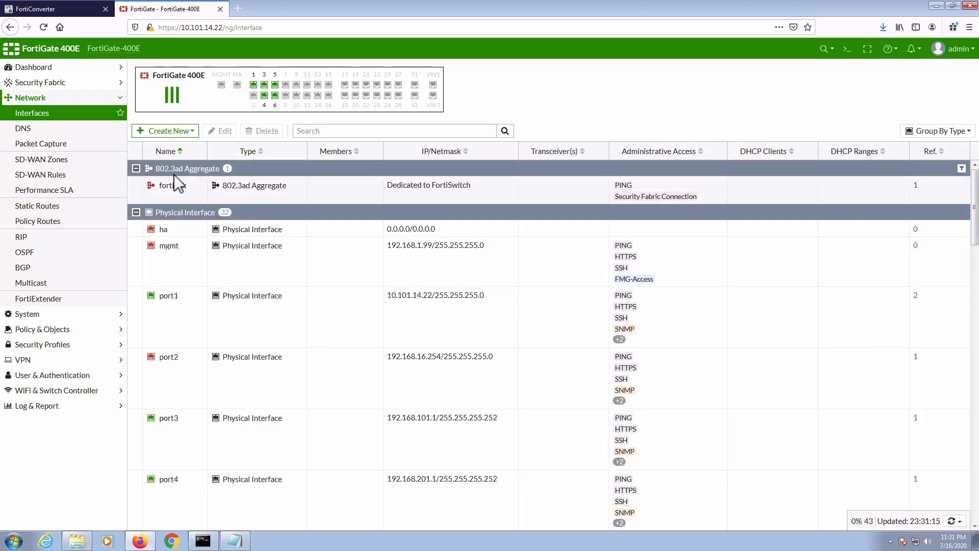
pyautogui.scroll(-2, 225, 235)
pyautogui.scroll(-6, 224, 234)
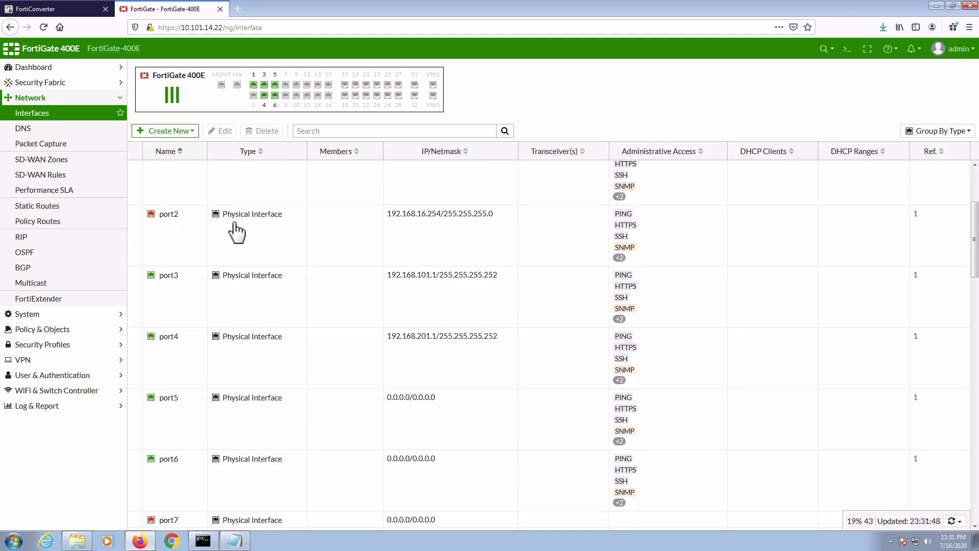
pyautogui.scroll(-5, 236, 233)
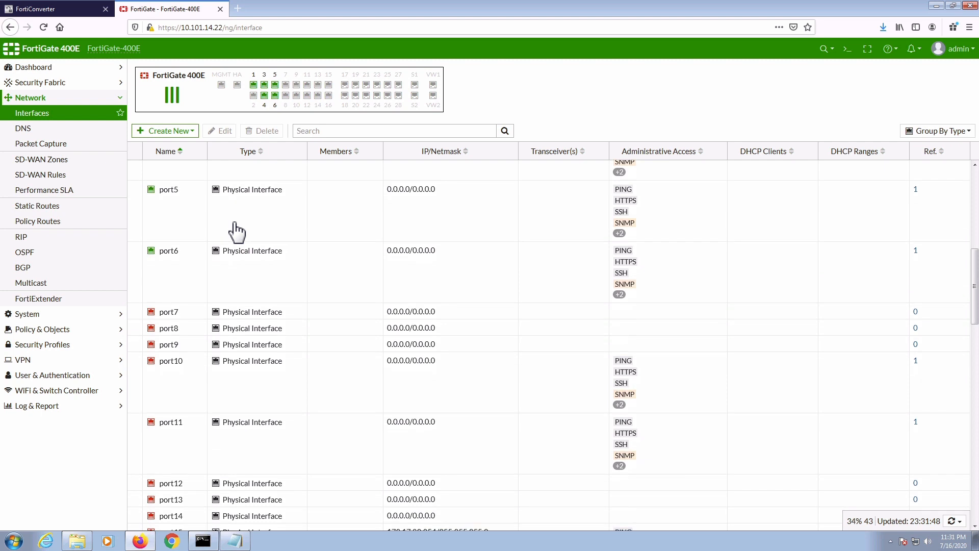
pyautogui.scroll(-5, 236, 232)
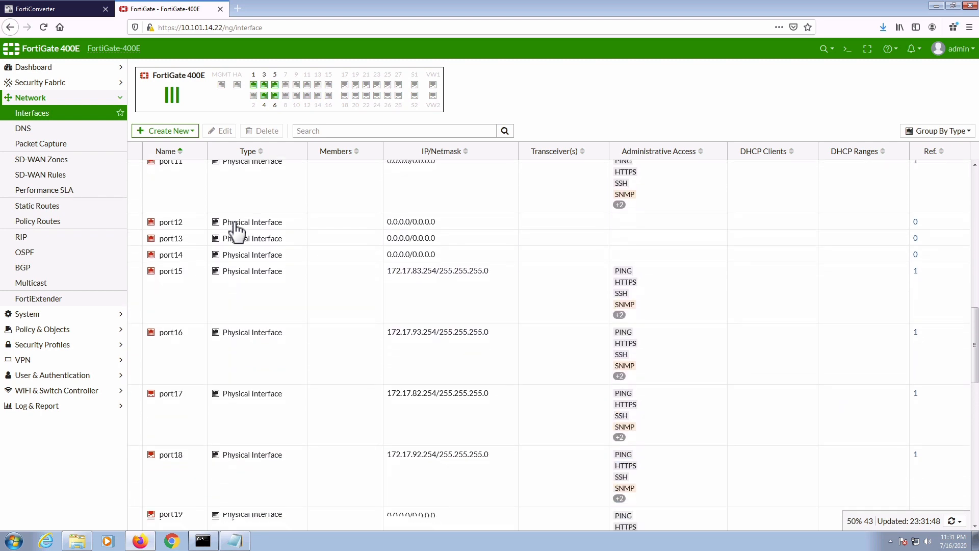
pyautogui.scroll(-5, 236, 232)
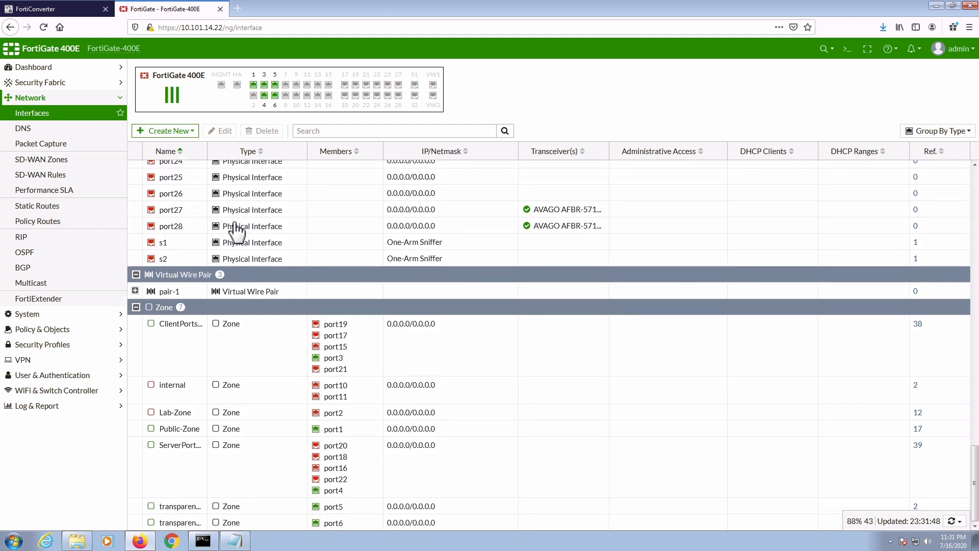
# Review the imported firewall policies through to the implicit deny rule and check the Central SNAT rules
pyautogui.click(76, 328)
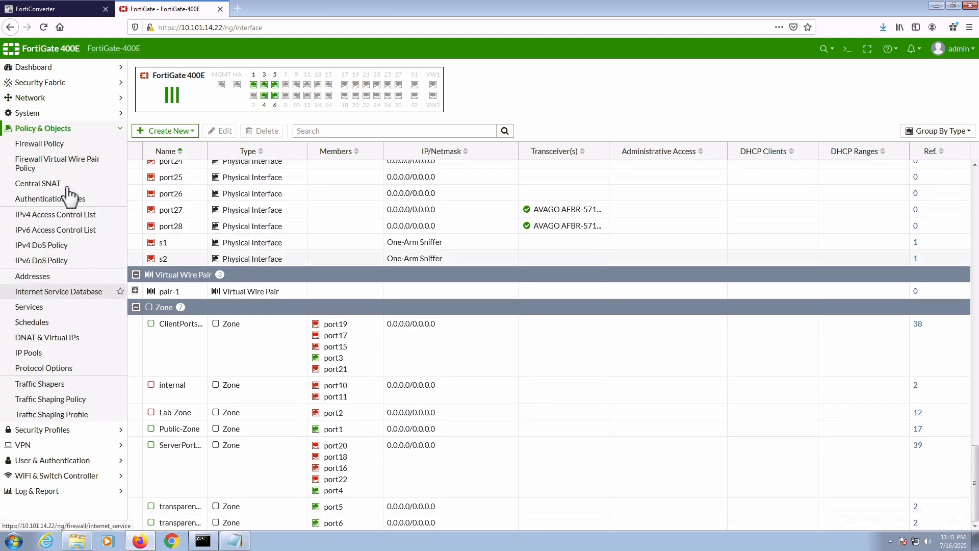
pyautogui.click(62, 149)
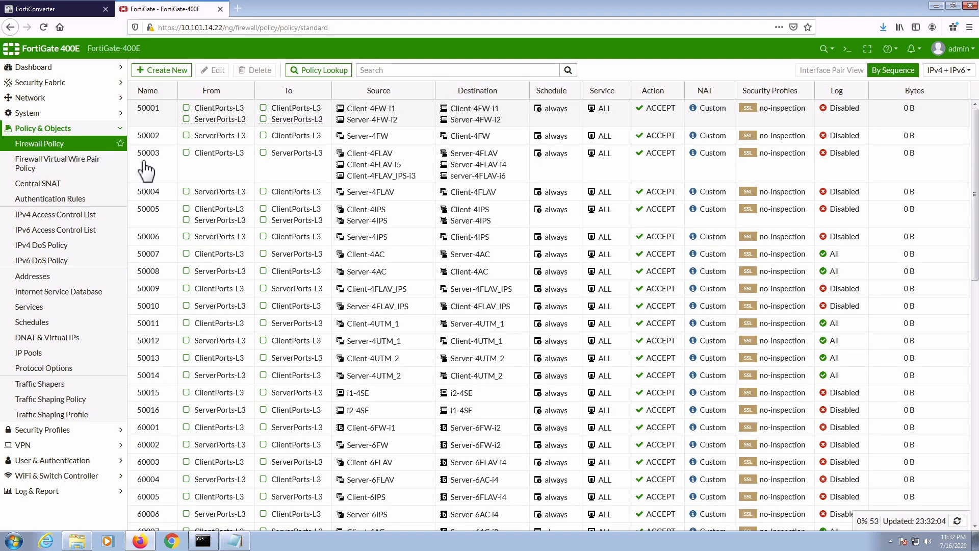
pyautogui.scroll(-3, 226, 237)
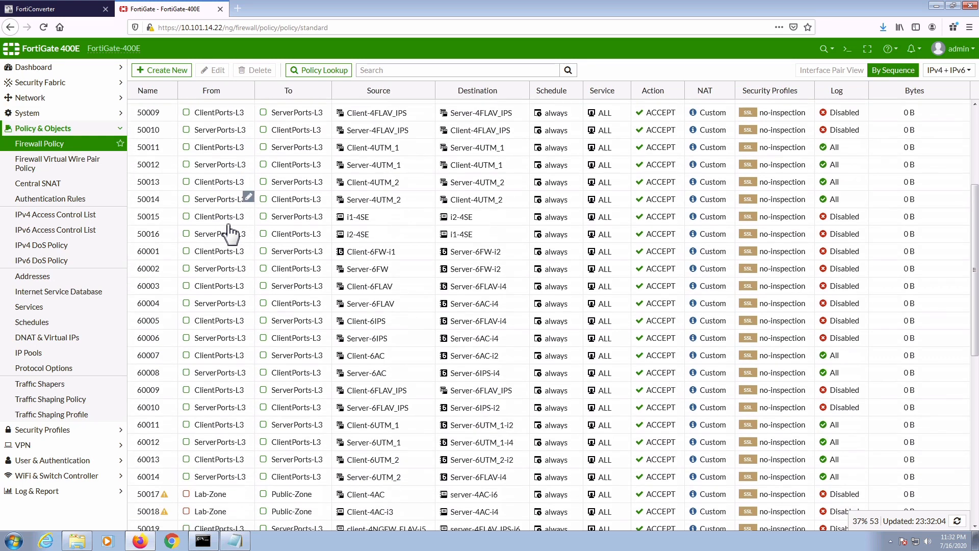
pyautogui.scroll(-6, 231, 235)
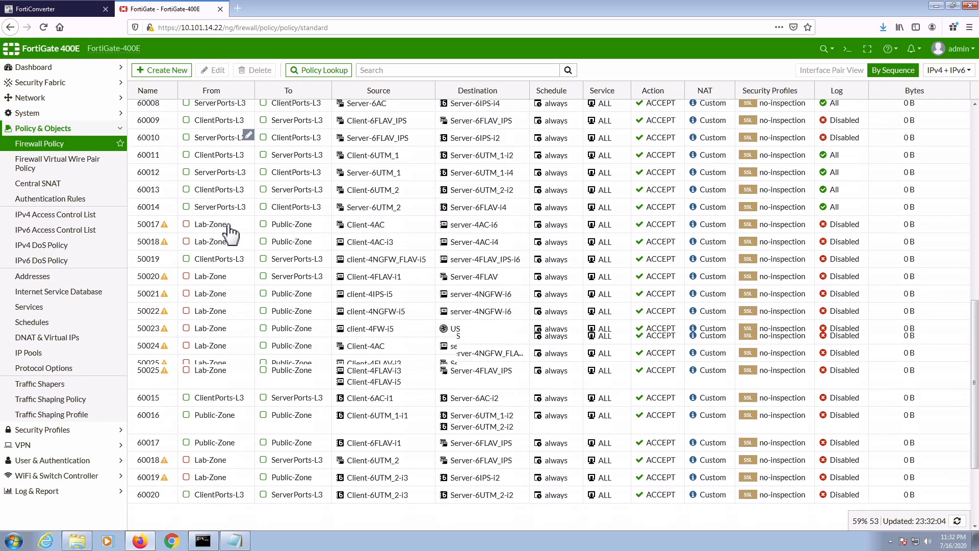
pyautogui.scroll(-3, 230, 234)
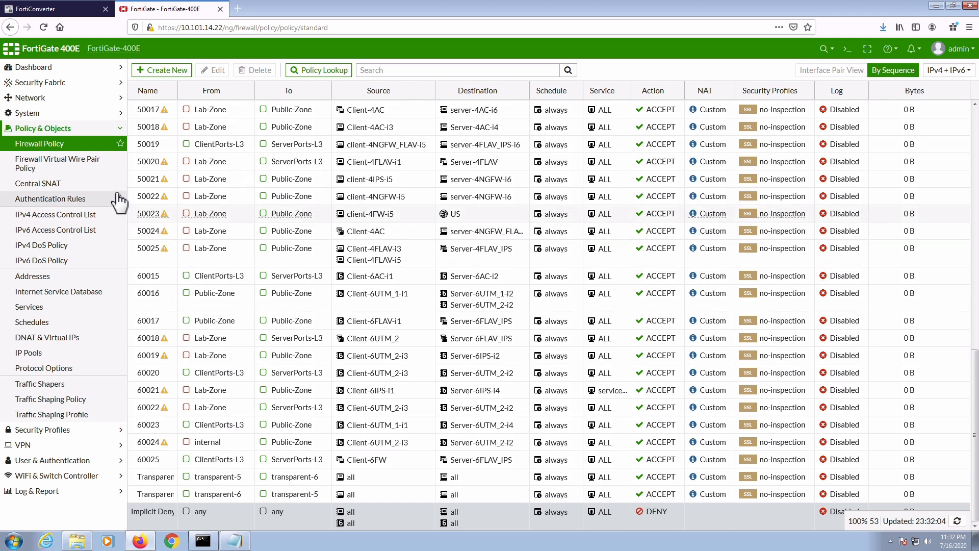
pyautogui.click(83, 185)
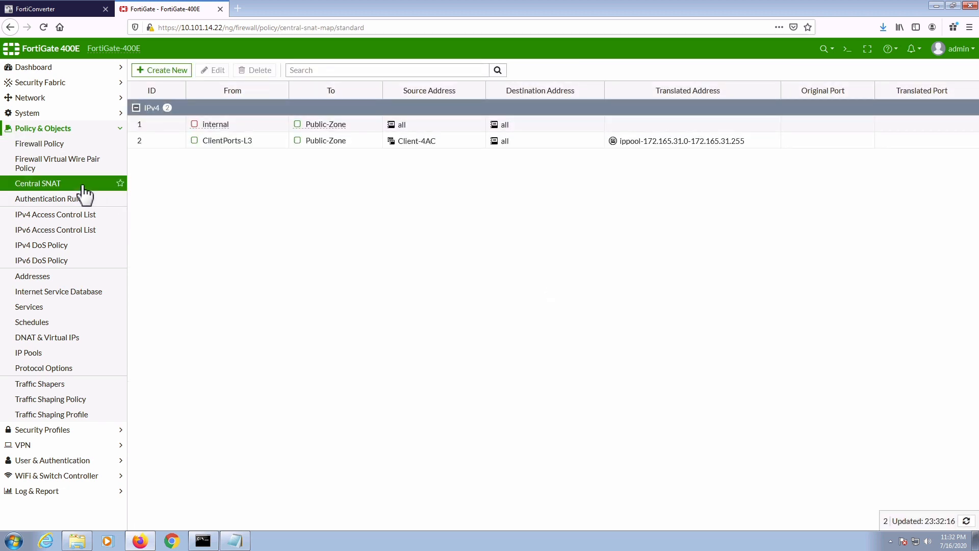
# Review the imported address objects, including IPv4 subnets, FQDNs, address groups and IPv6 addresses
pyautogui.click(57, 277)
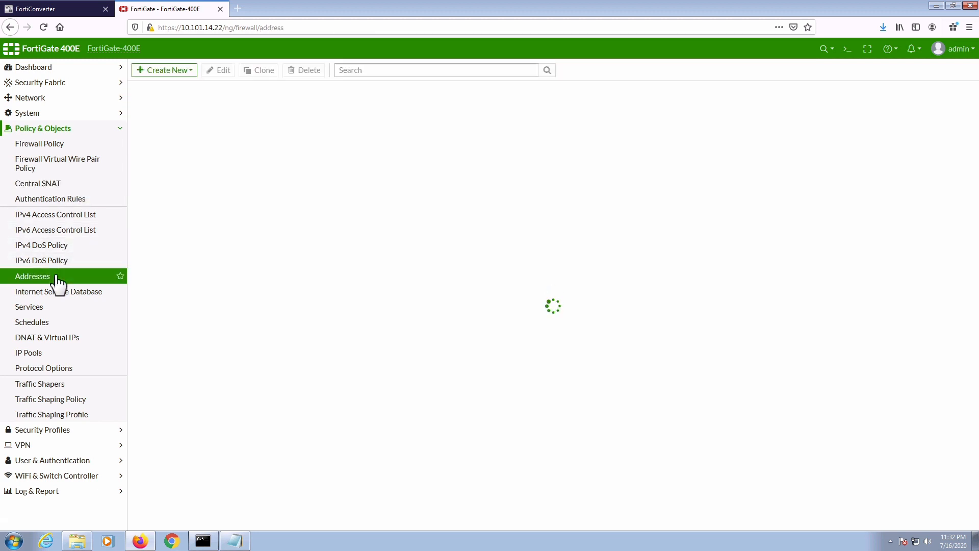
pyautogui.scroll(-5, 185, 317)
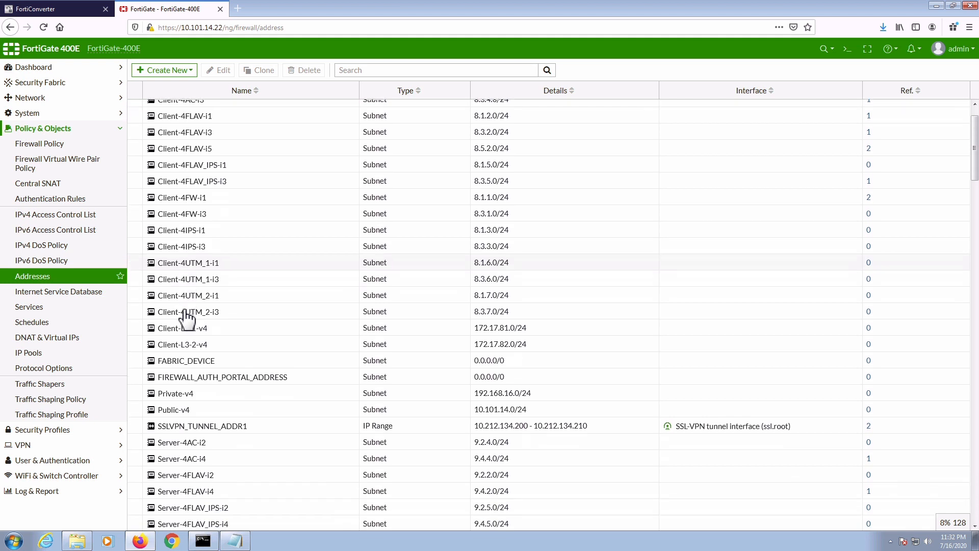
pyautogui.scroll(-8, 186, 317)
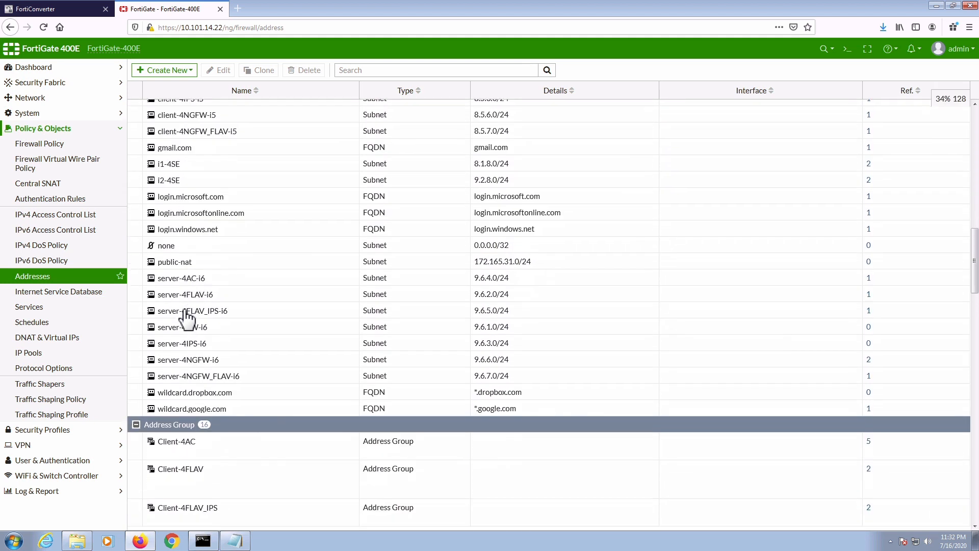
pyautogui.scroll(-8, 186, 317)
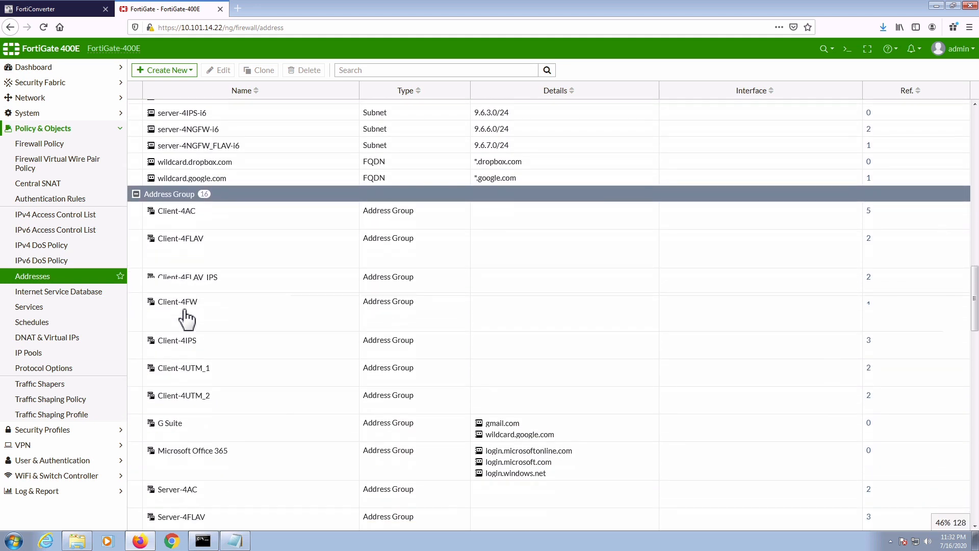
pyautogui.scroll(-6, 185, 317)
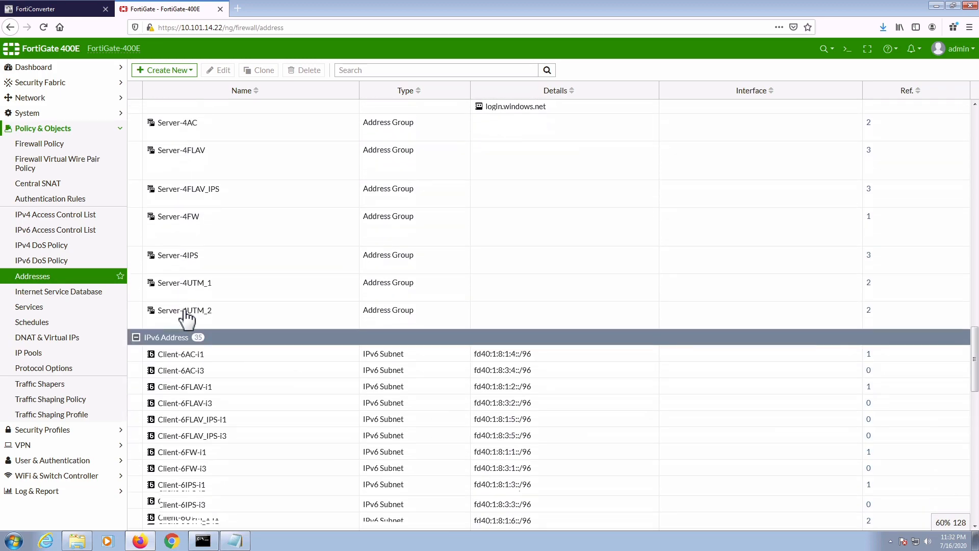
pyautogui.scroll(-6, 185, 317)
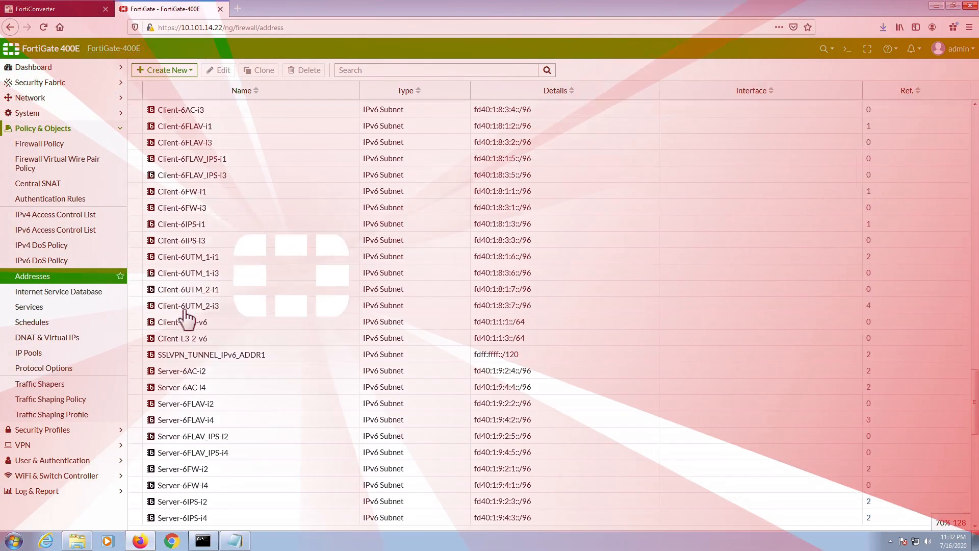